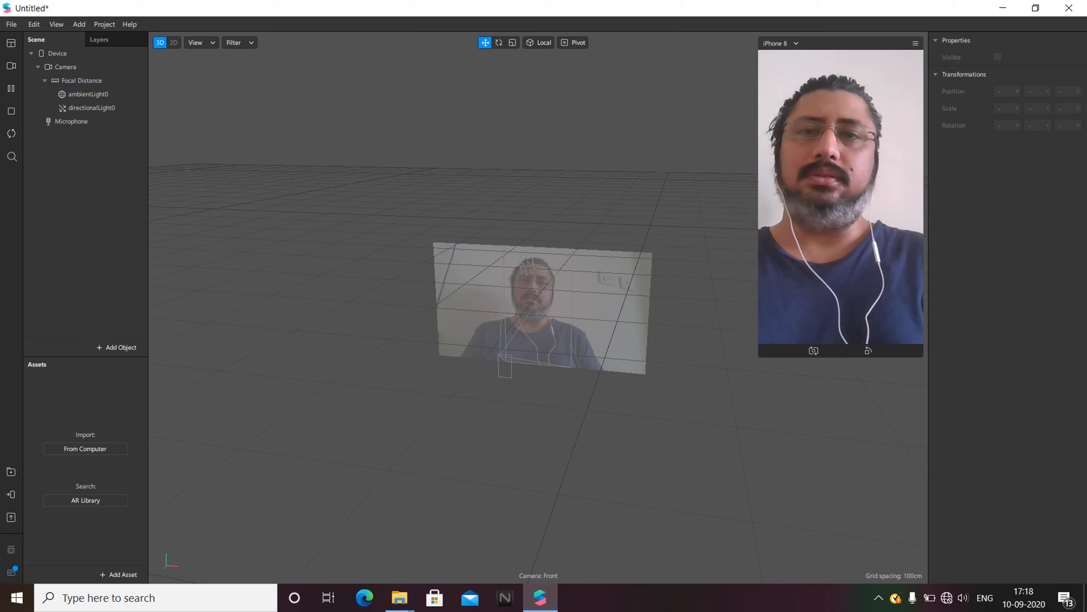
- Import the audio file named audio from the computer's AR Learning > Audio folder as a project asset
click(13, 569)
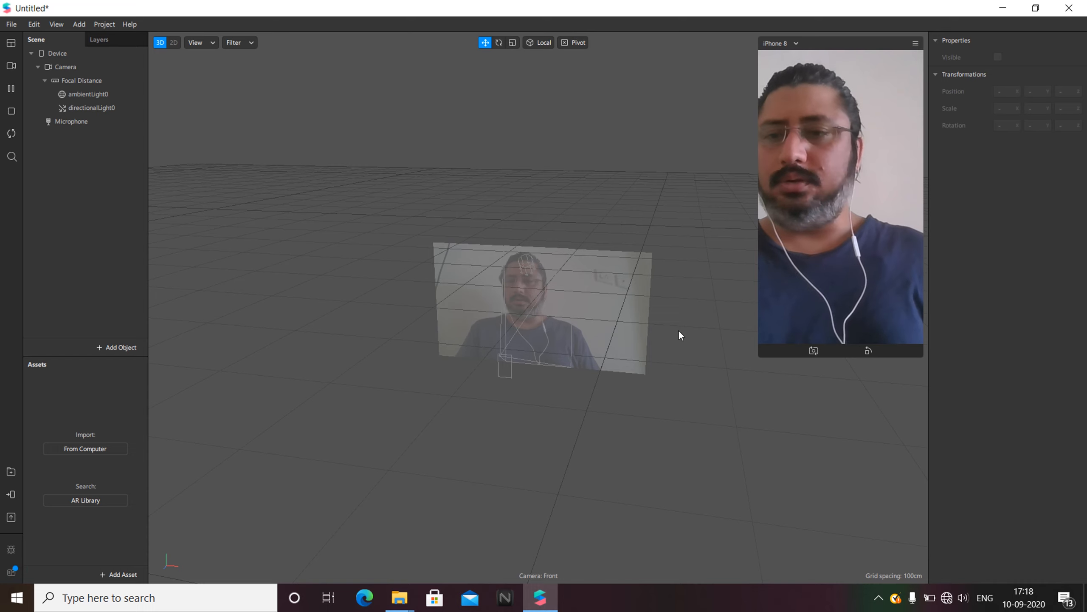
click(125, 576)
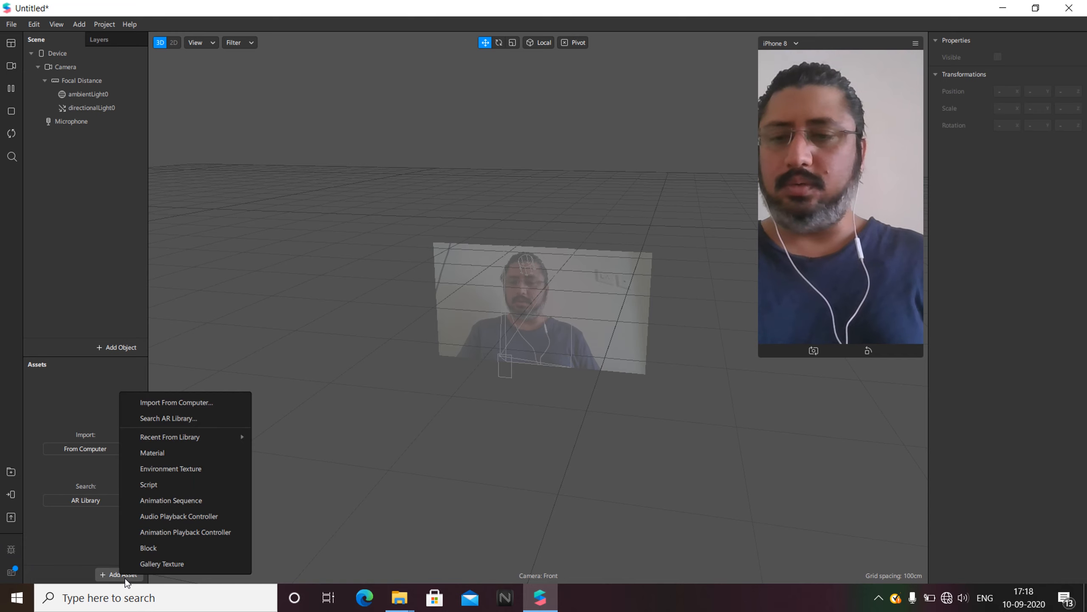
click(207, 405)
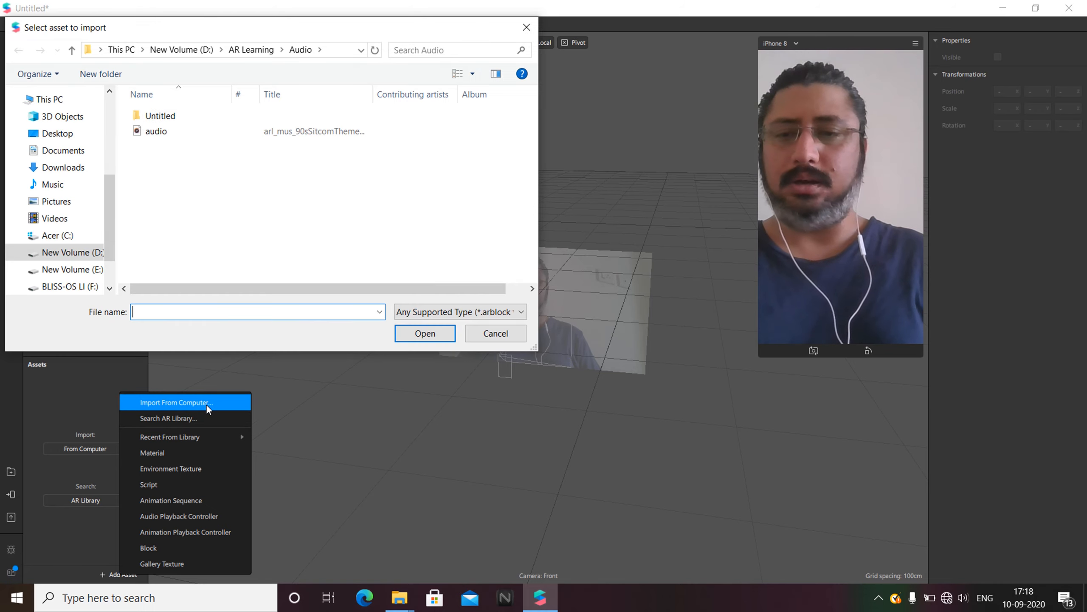
click(168, 137)
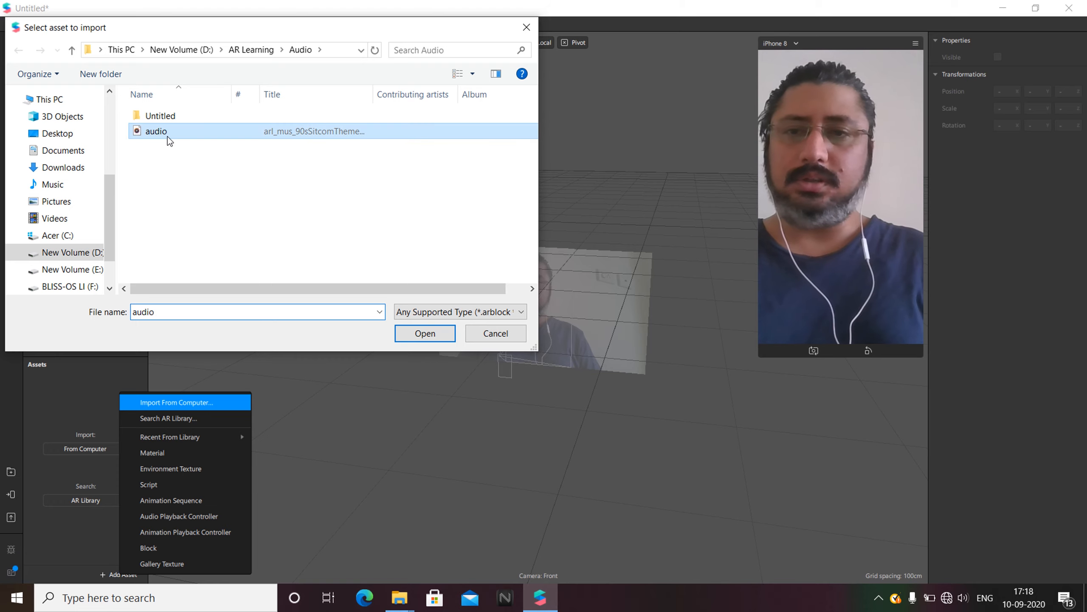
click(429, 341)
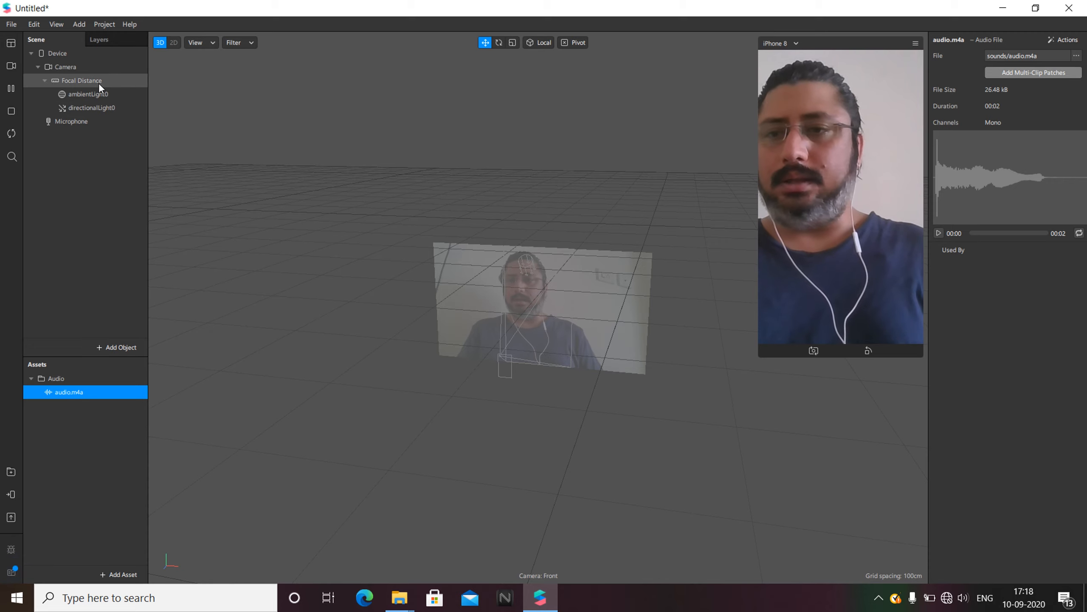
- Add a Speaker object to the scene
click(113, 349)
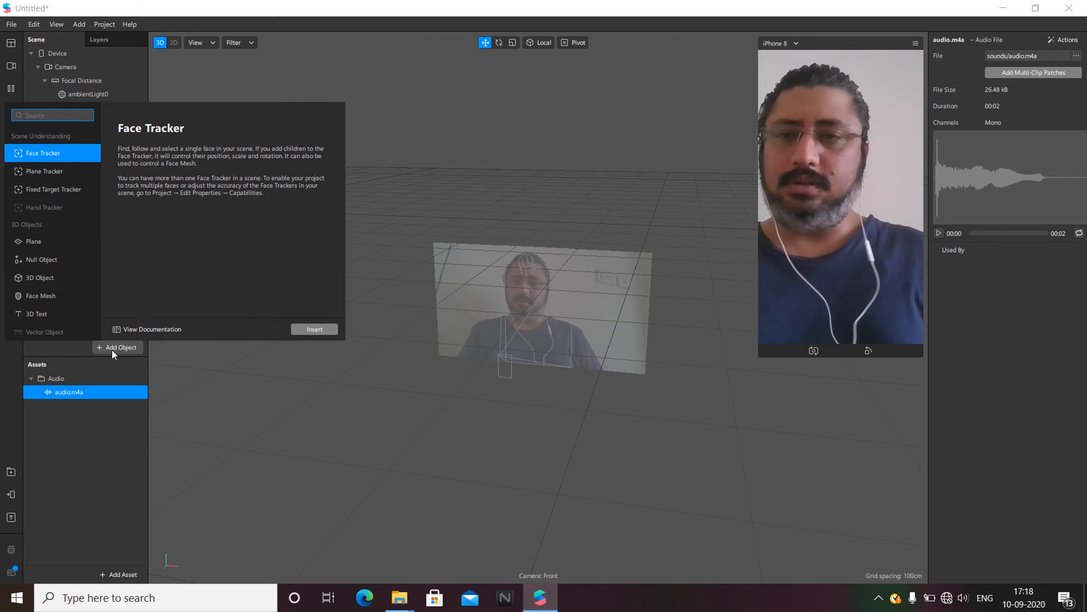
text(speak)
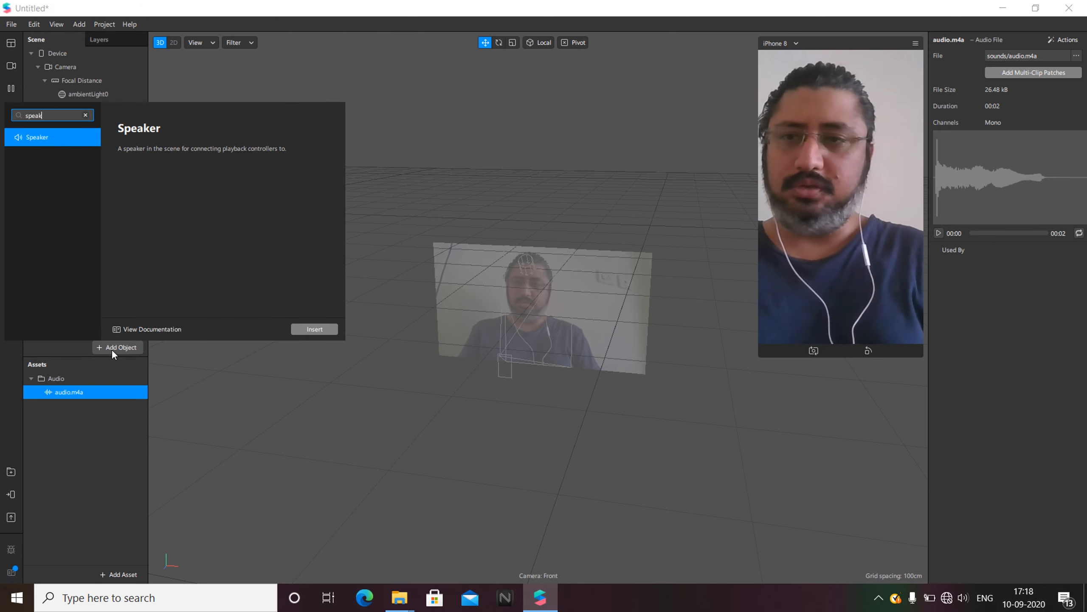
key(Return)
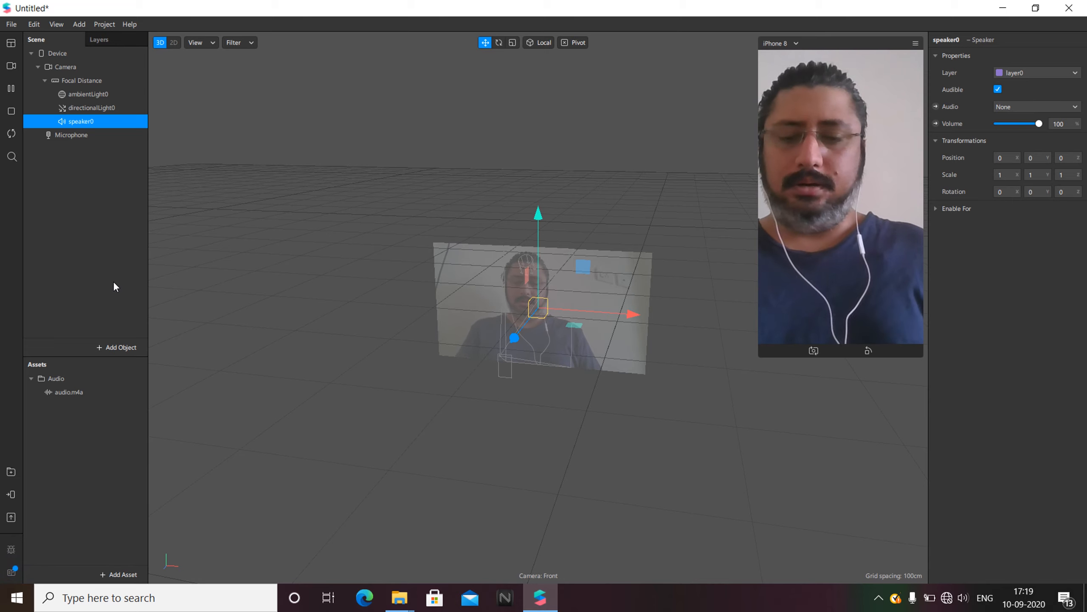
- Add a plane to the scene under Focal Distance
click(81, 81)
right_click(81, 81)
mouse_move(126, 93)
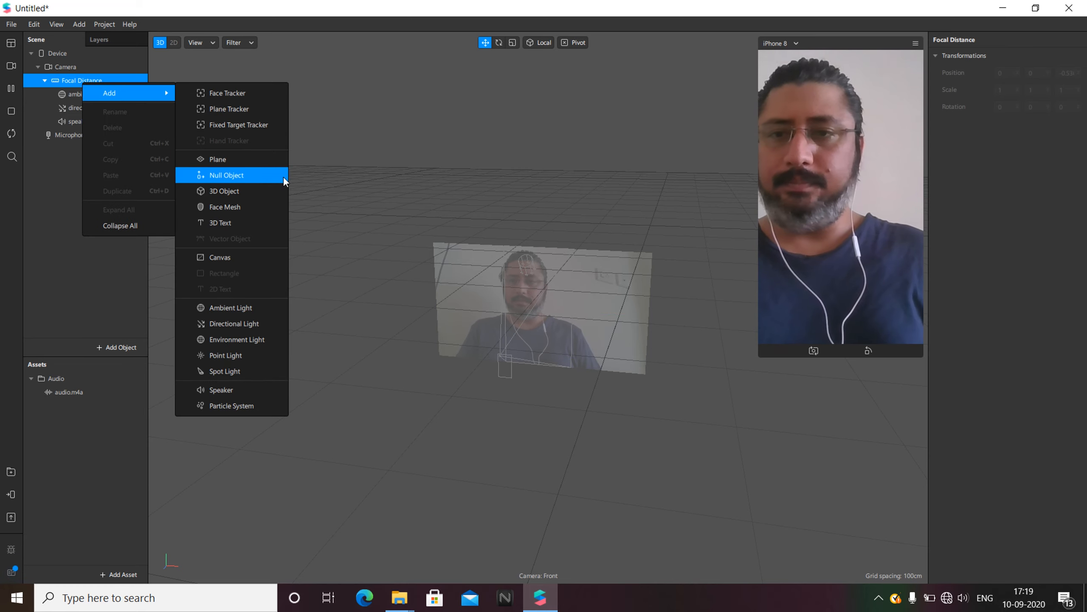
click(250, 165)
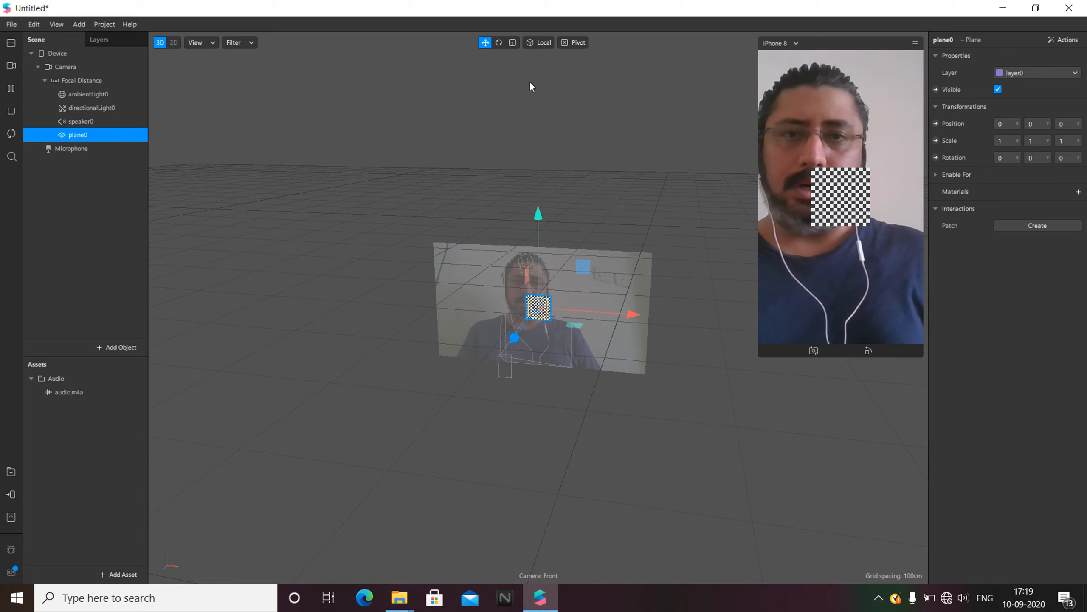
- Narrow the plane with the scale tool to an X scale of about 0.183
drag(466, 430, 501, 425)
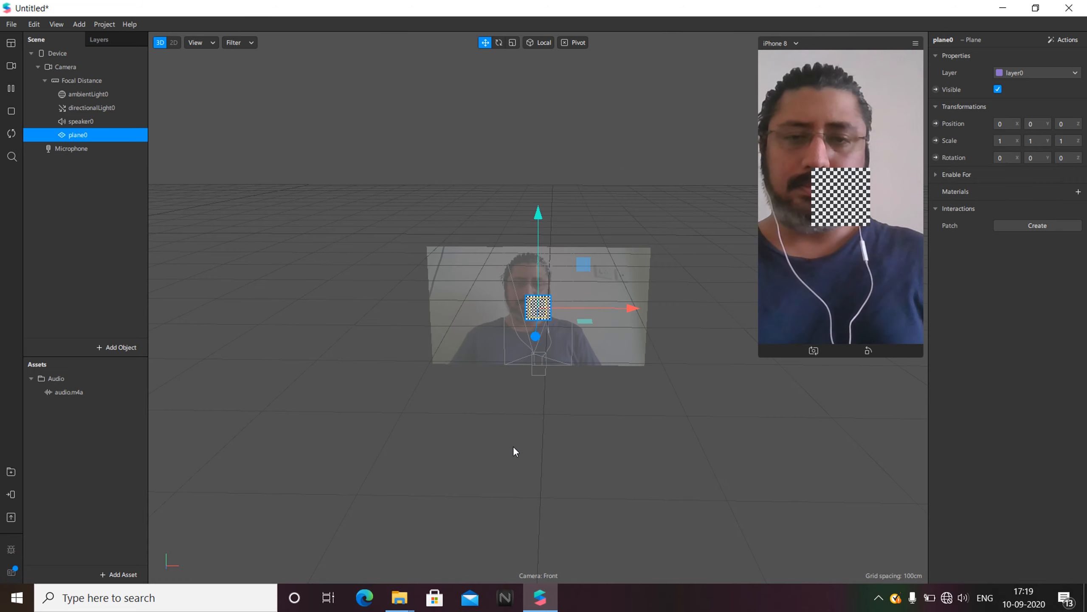
scroll(513, 445, up, 3)
scroll(514, 445, down, 2)
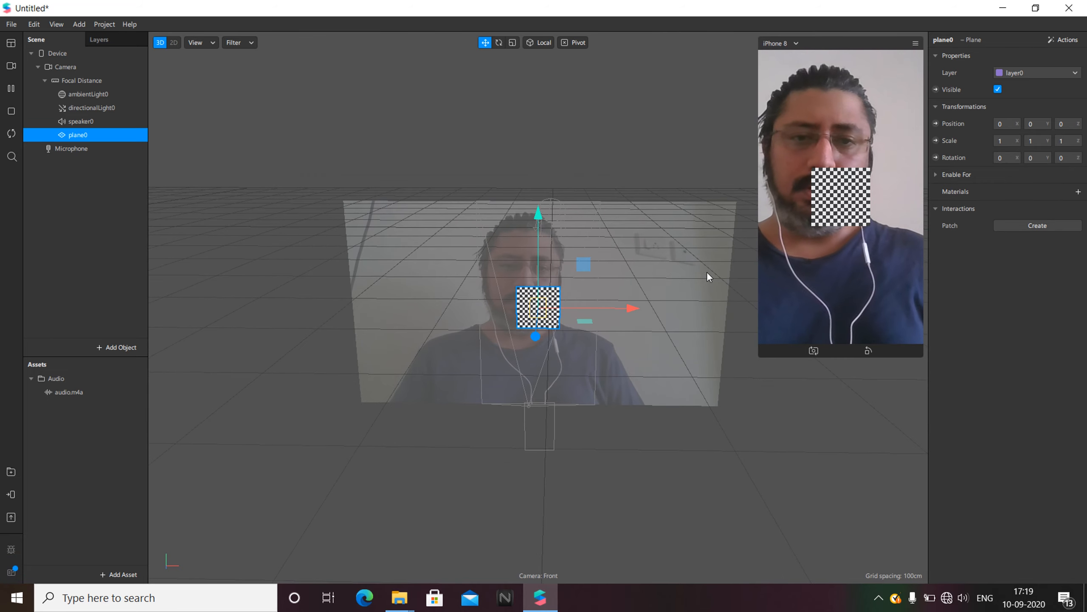
click(511, 46)
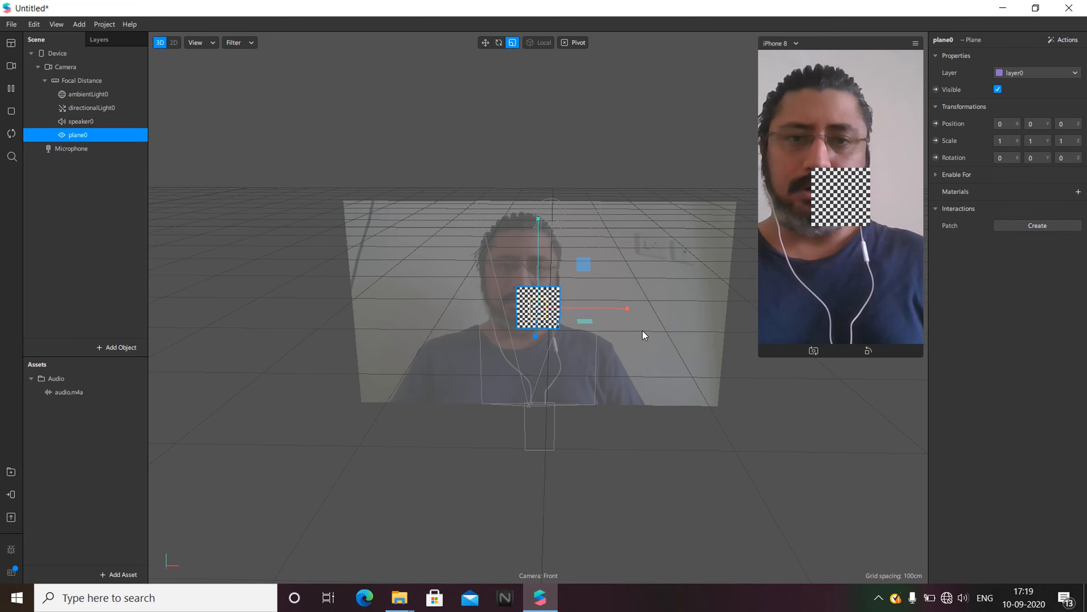
drag(627, 310, 557, 321)
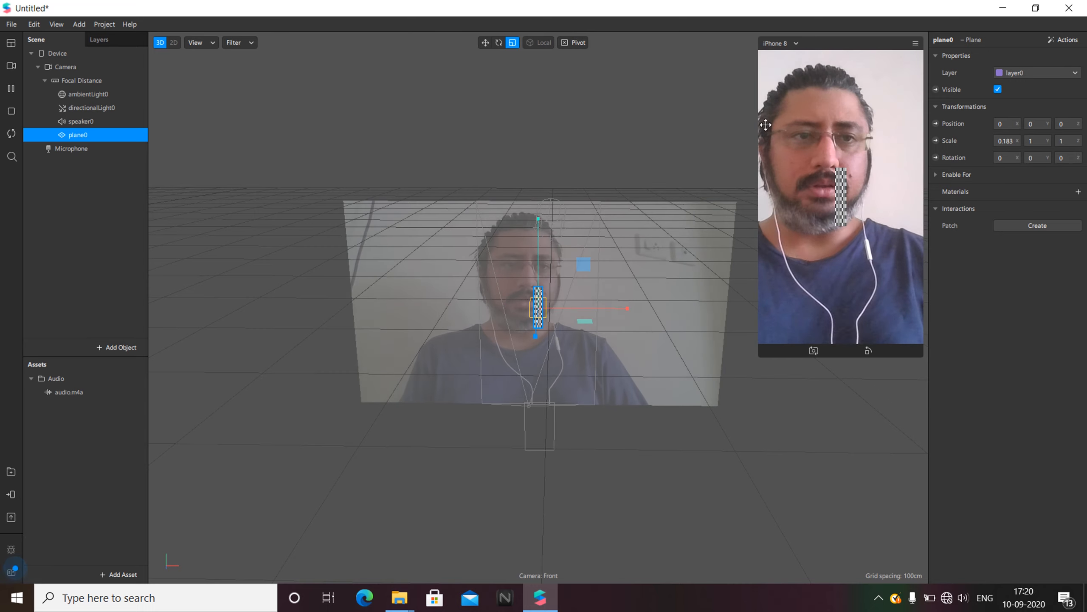
- Create a new material for the plane and set its diffuse colour to red, #ff0000
click(1079, 192)
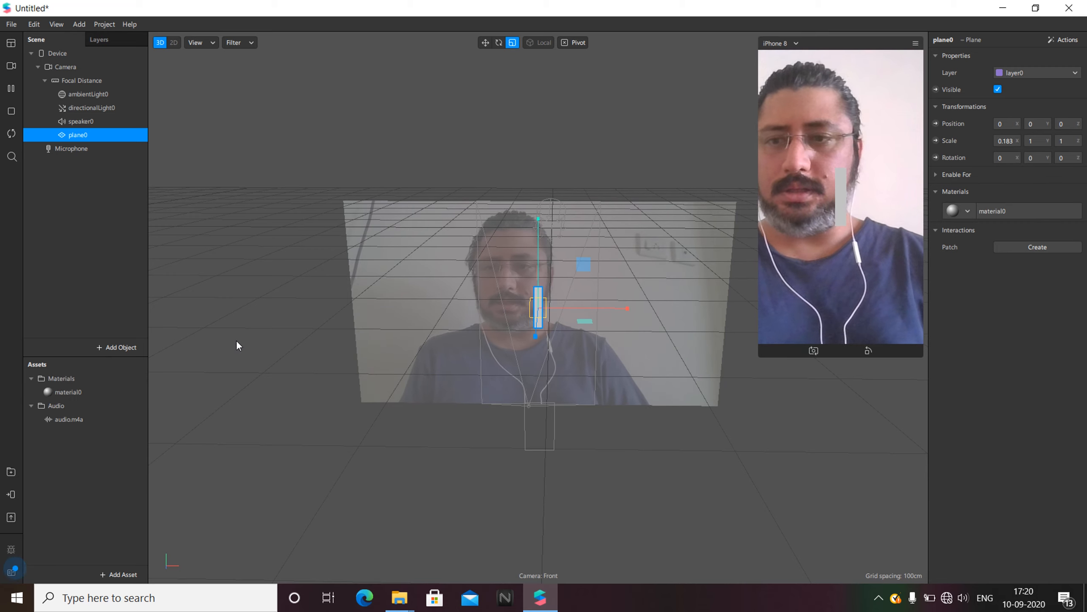
click(63, 395)
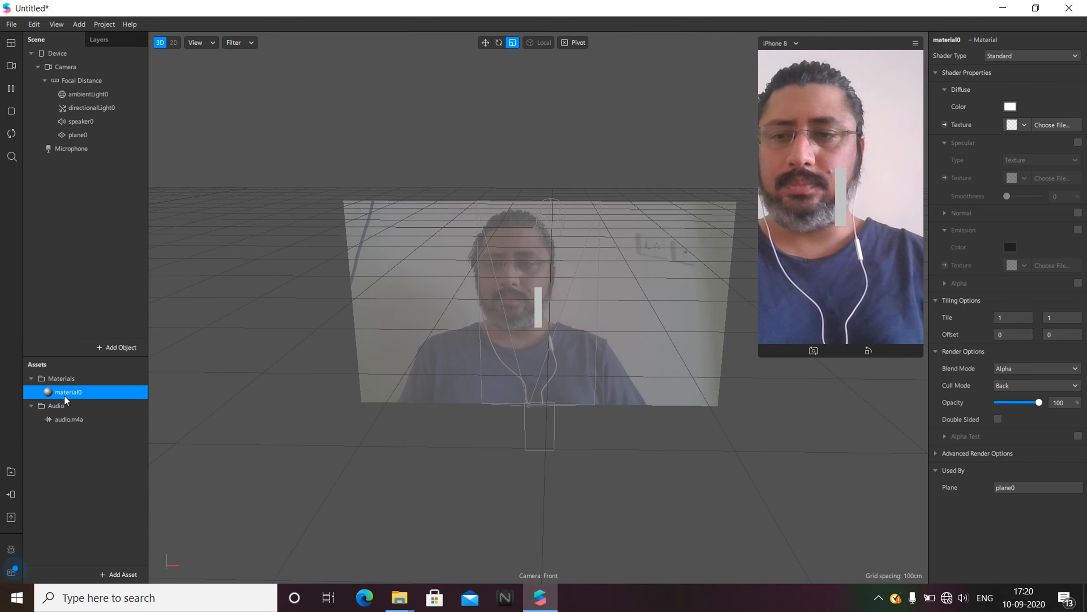
click(1007, 107)
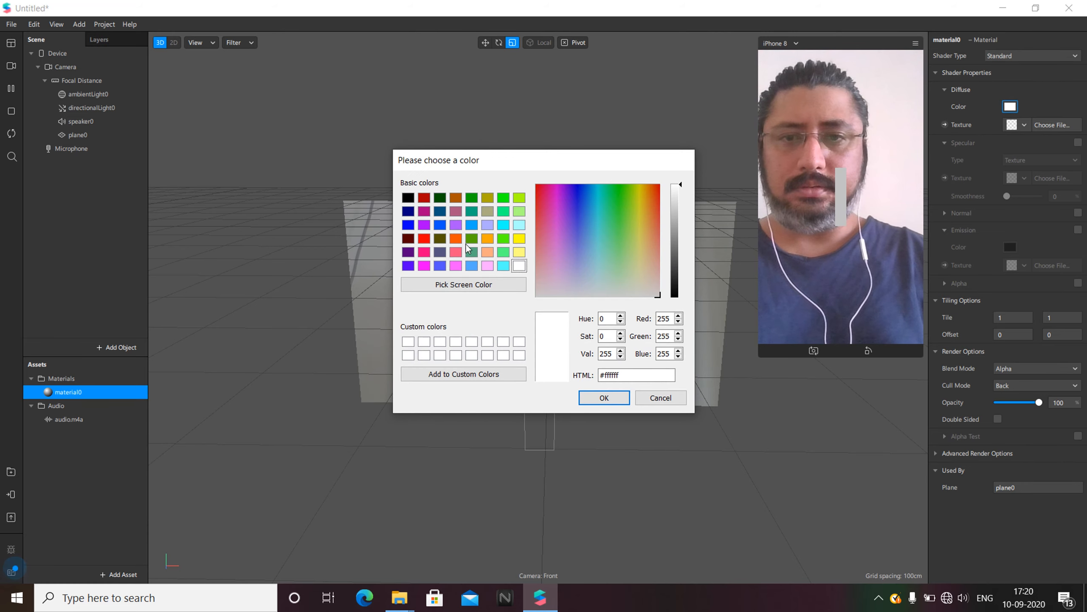
click(422, 241)
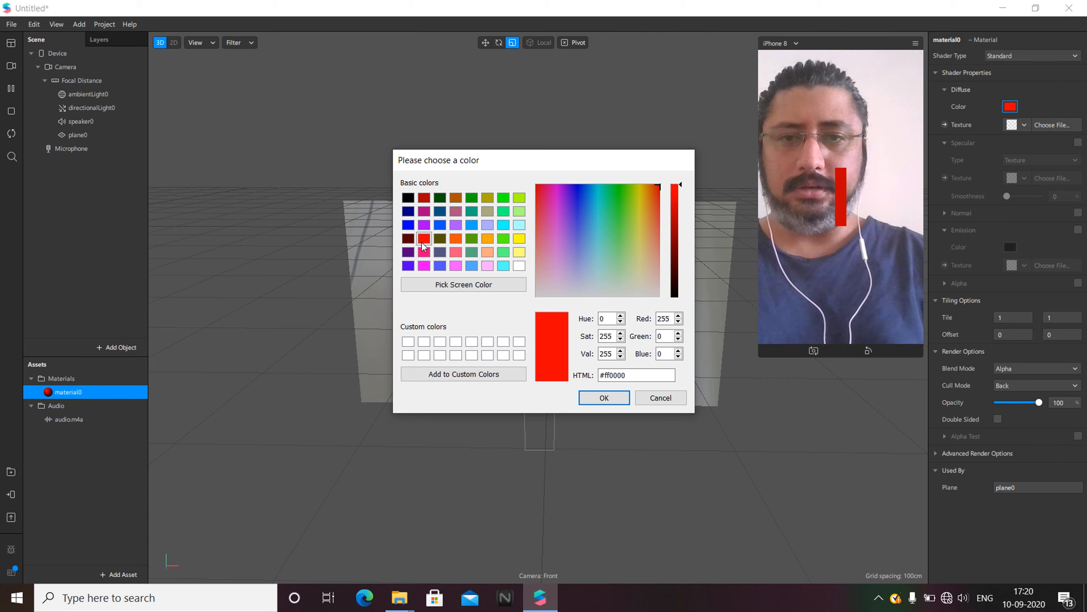
click(584, 400)
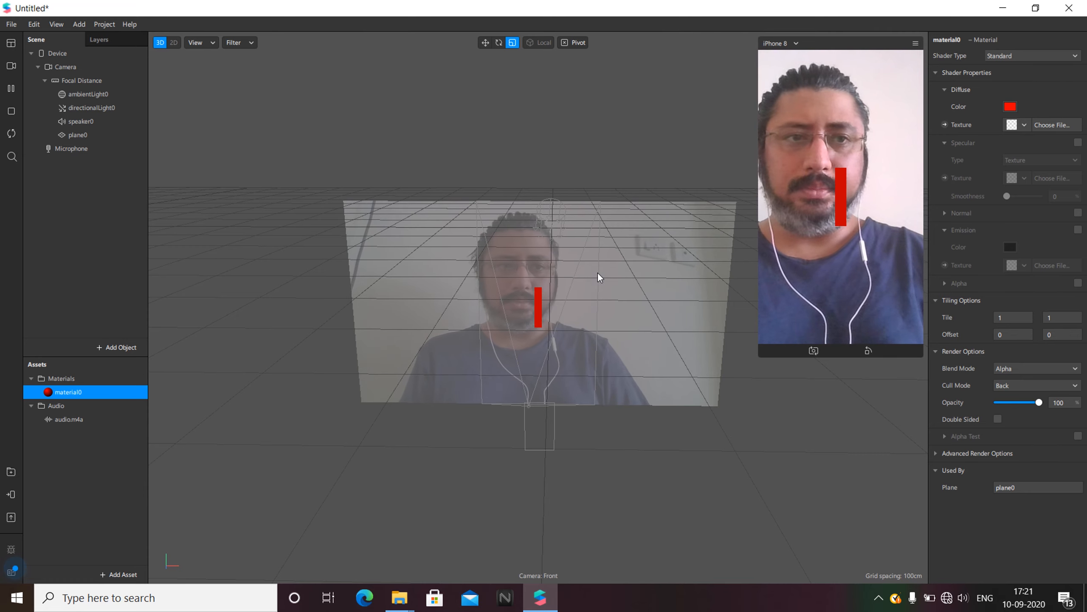
- Shrink the red plane to a Y scale of about 0.198 and duplicate it
click(85, 136)
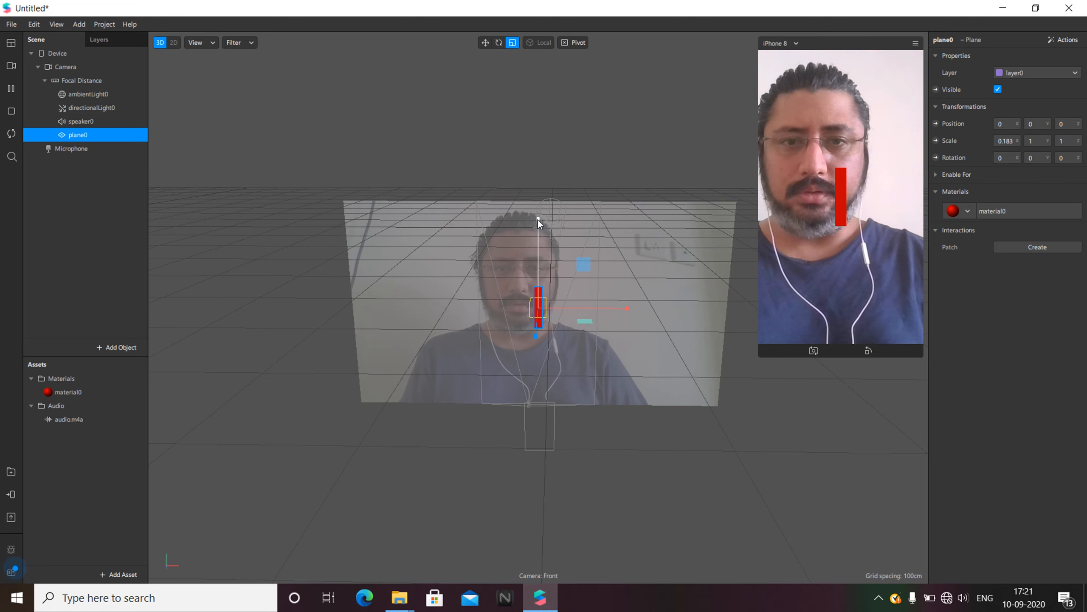
drag(537, 234, 538, 298)
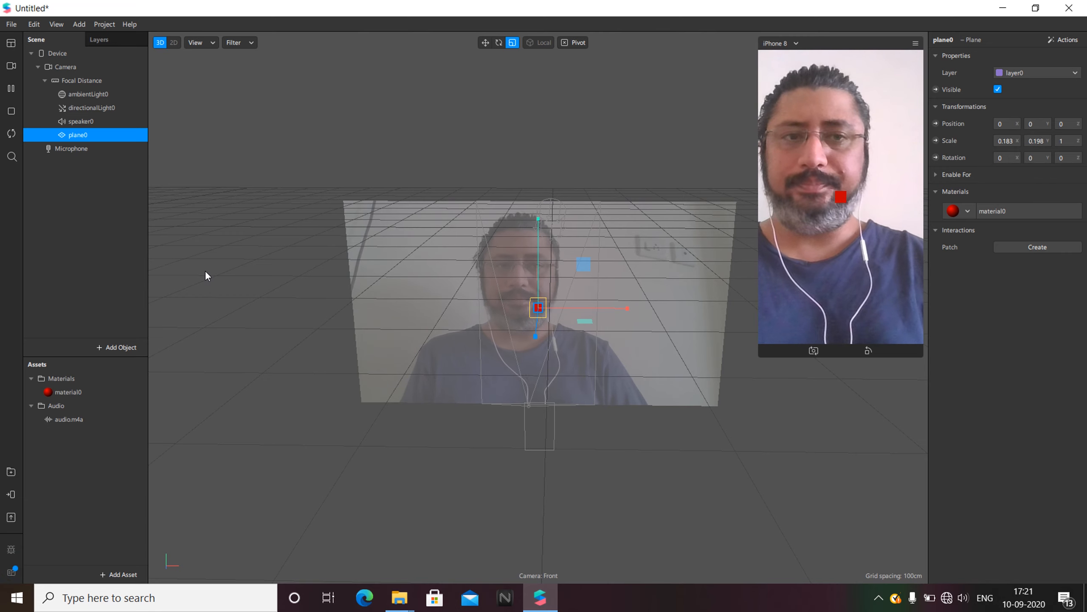
right_click(78, 135)
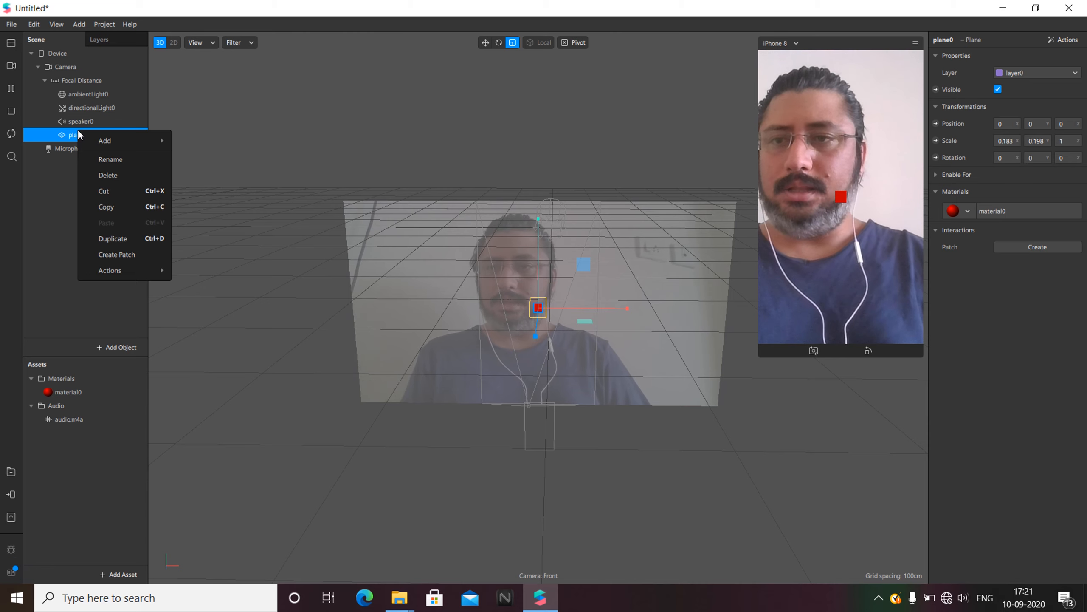
click(90, 242)
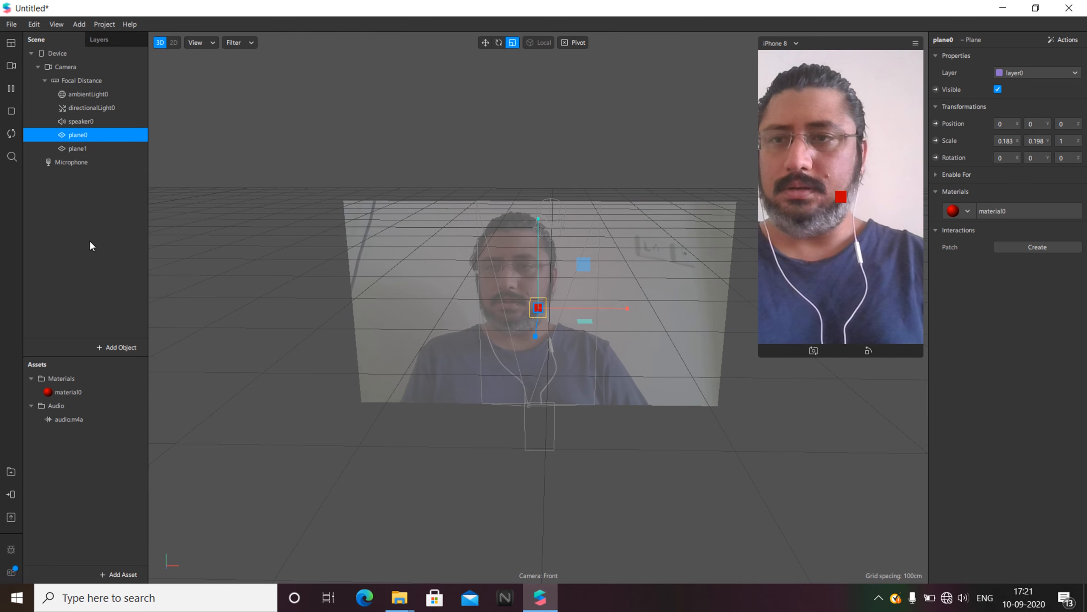
- Move the duplicate plane1 a short way along the negative X axis so it sits just beside the original square
click(94, 150)
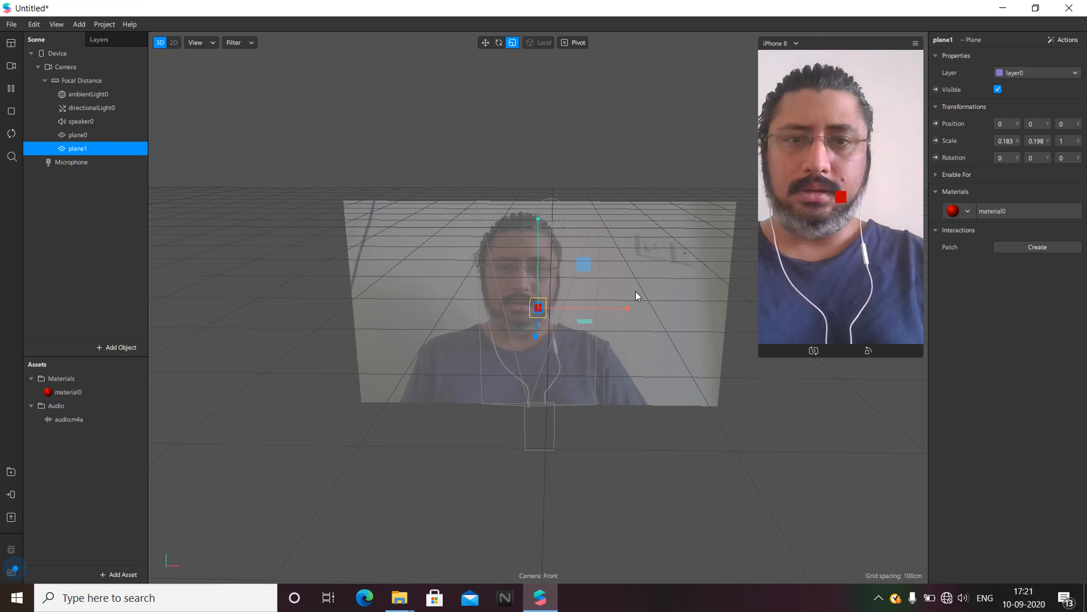
click(489, 43)
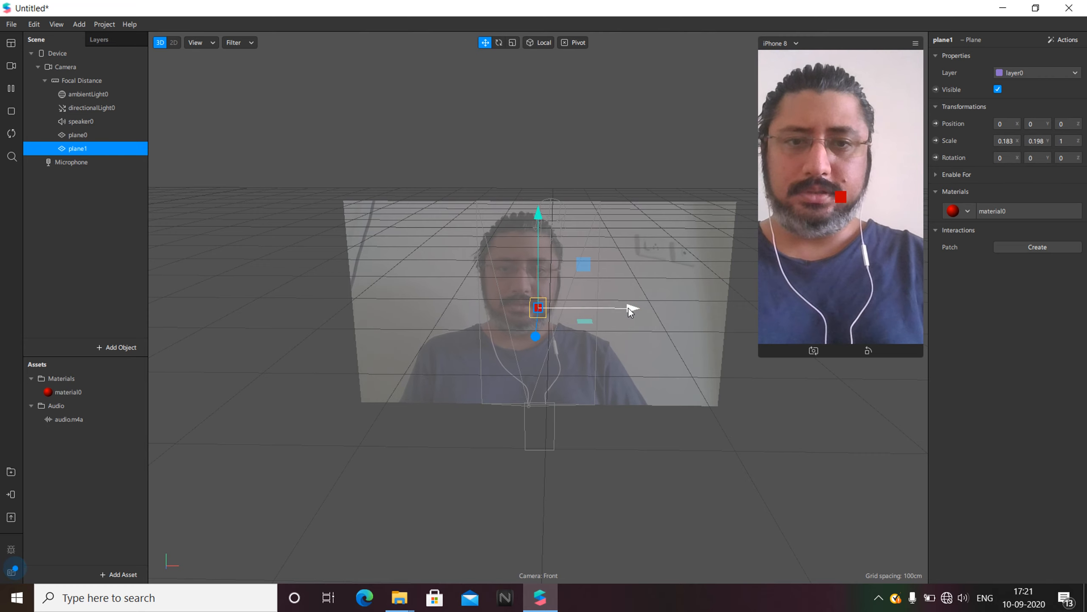
drag(635, 309, 622, 309)
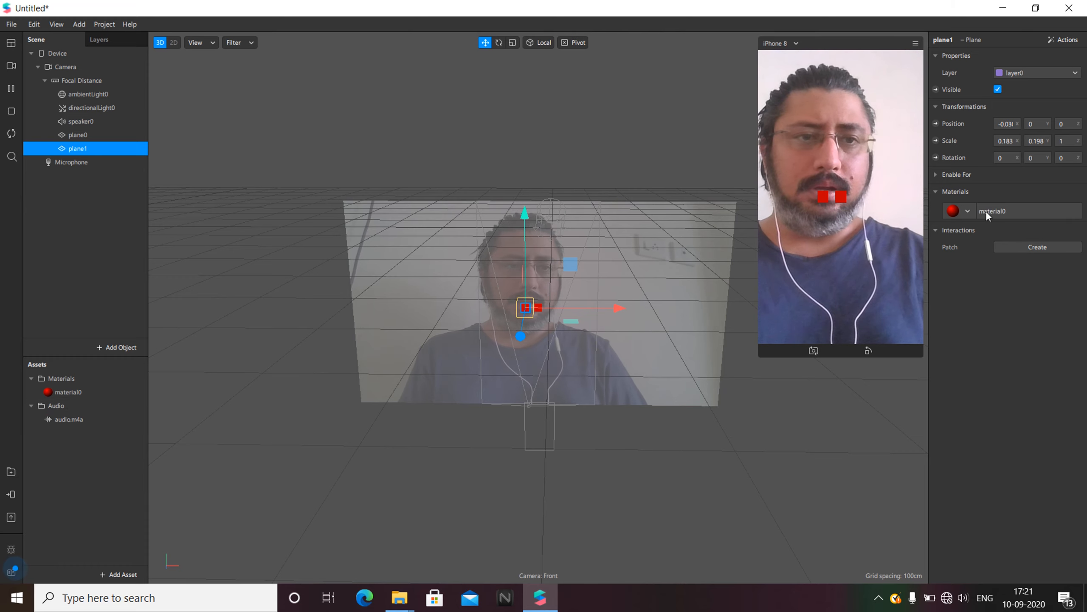
- Create a new material for plane1 and set its diffuse colour to blue-violet, #5500ff
click(969, 212)
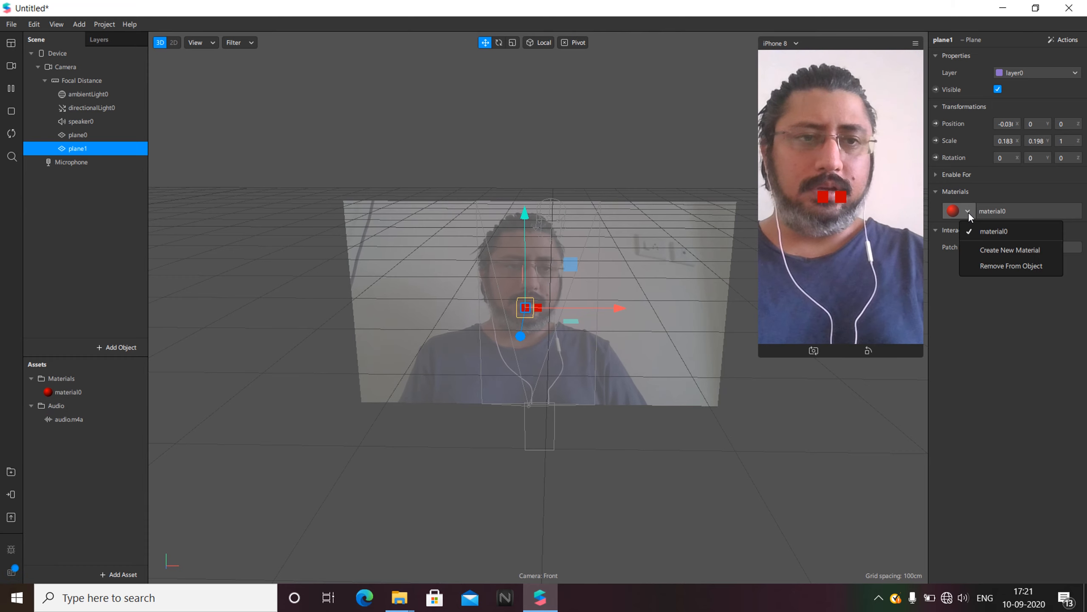
click(1010, 250)
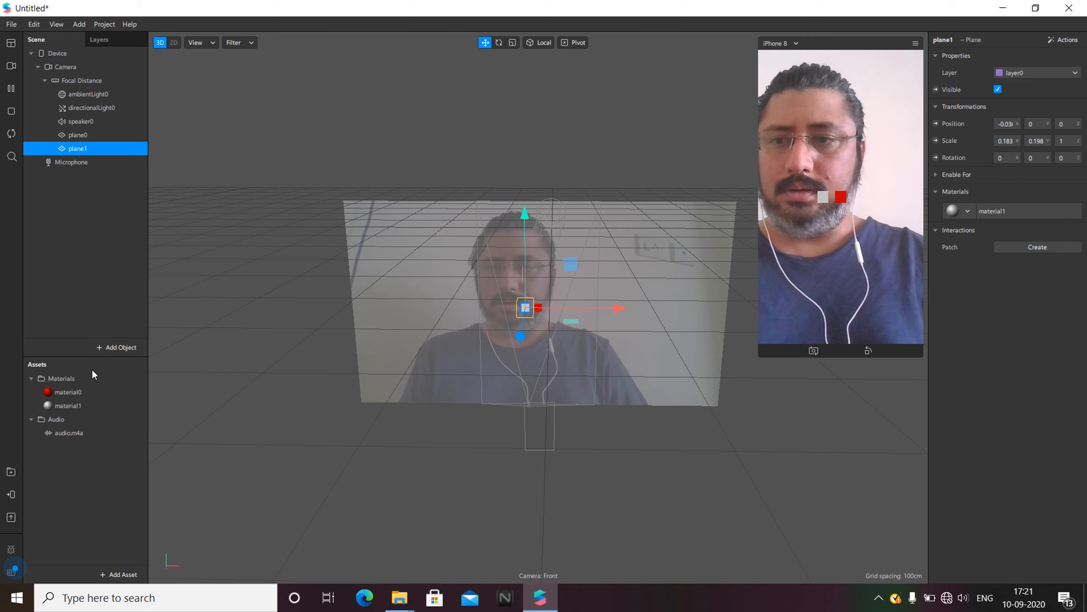
click(75, 405)
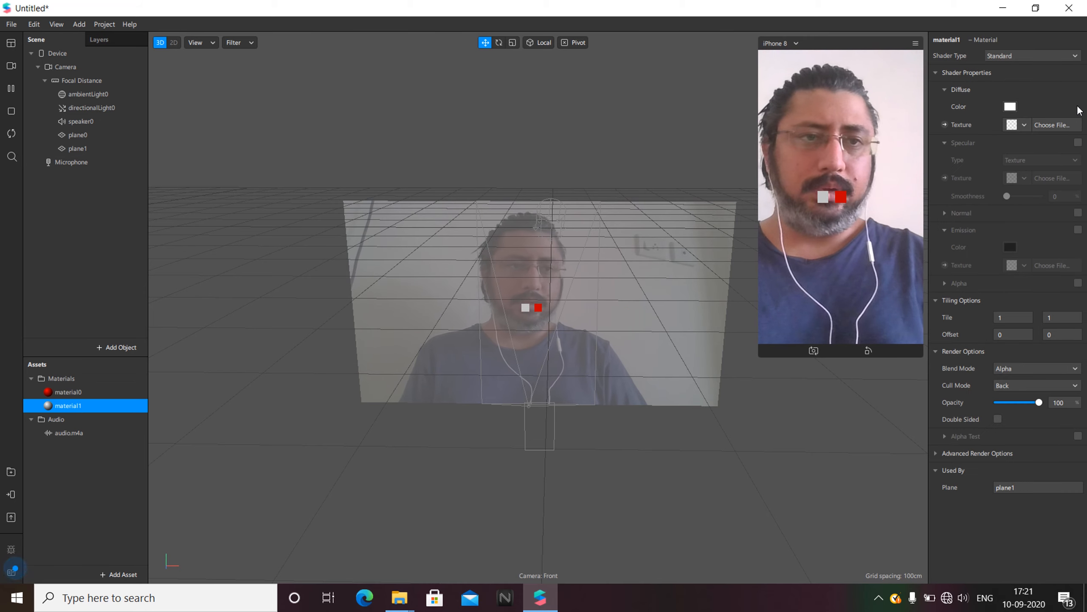
click(1014, 106)
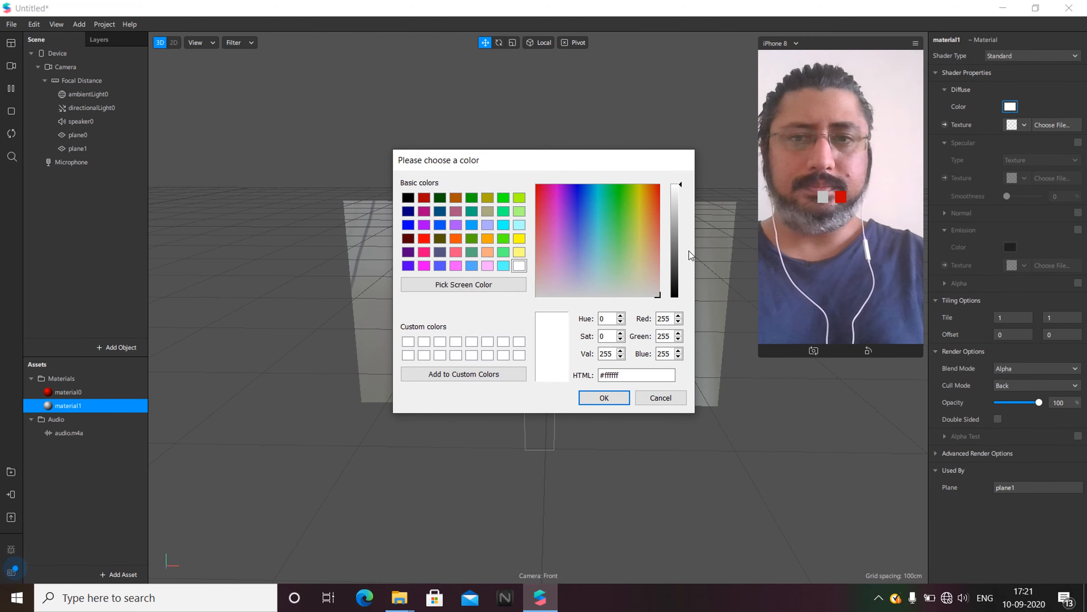
click(408, 265)
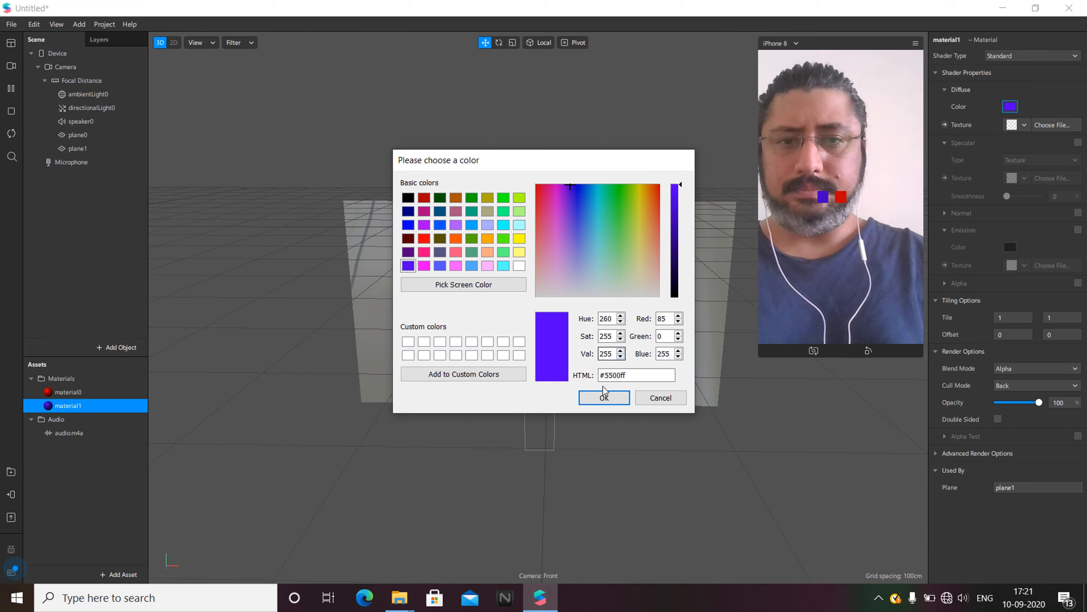
click(587, 398)
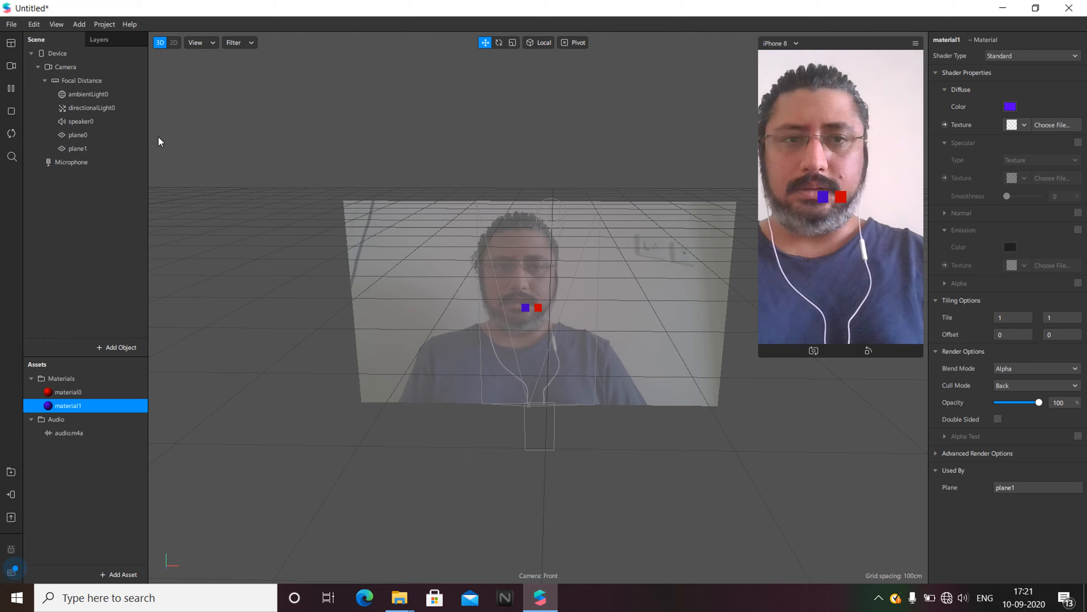
- Add a third plane under Focal Distance alongside the red and blue ones
click(84, 79)
right_click(84, 79)
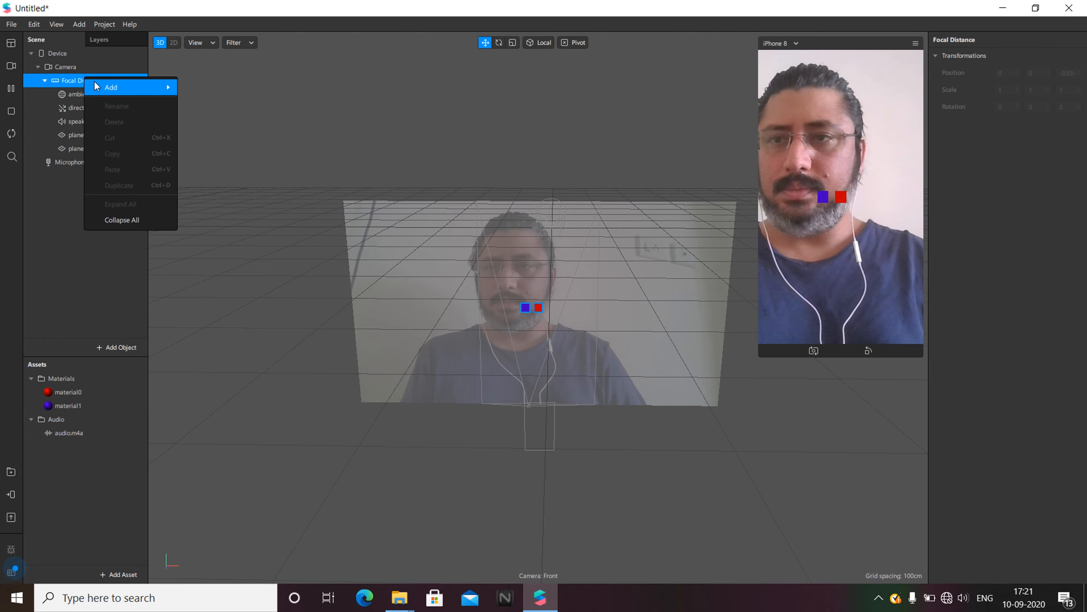
mouse_move(159, 88)
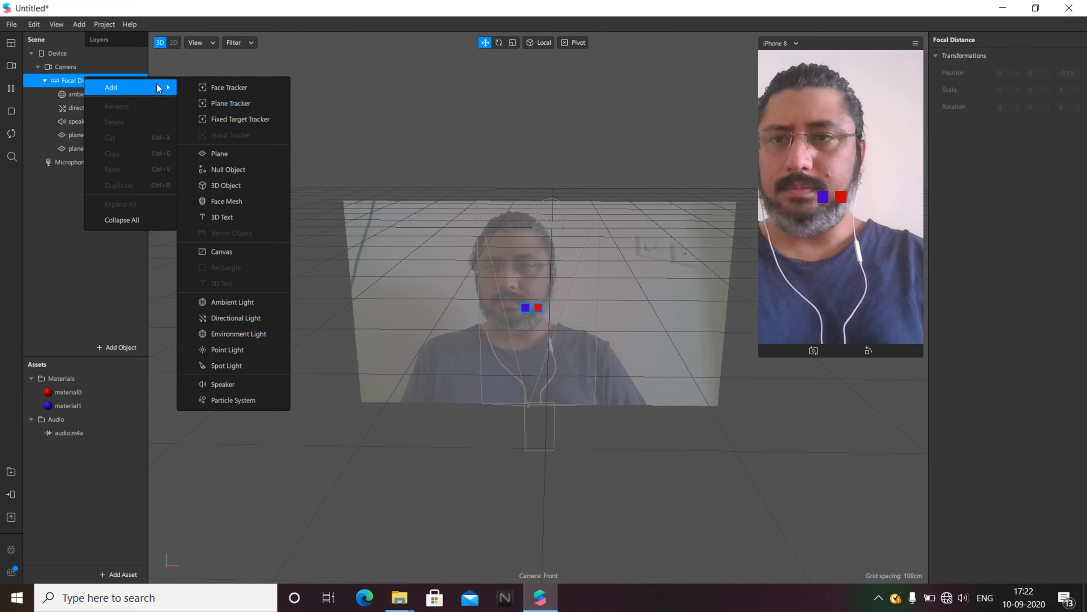
click(223, 154)
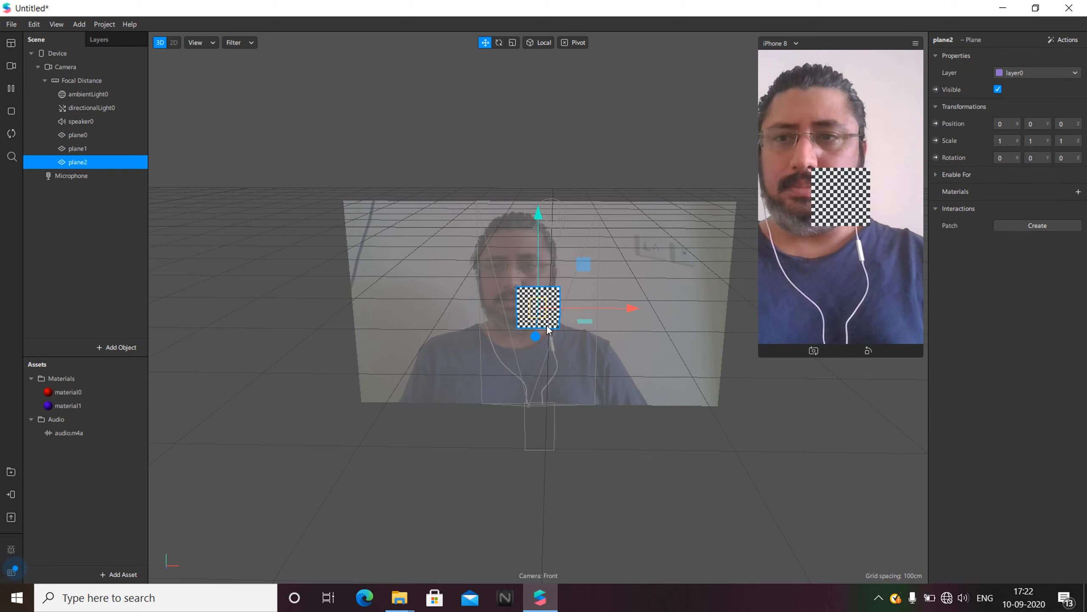
- Delete the unscaled checkered plane2 from under Focal Distance
right_click(92, 163)
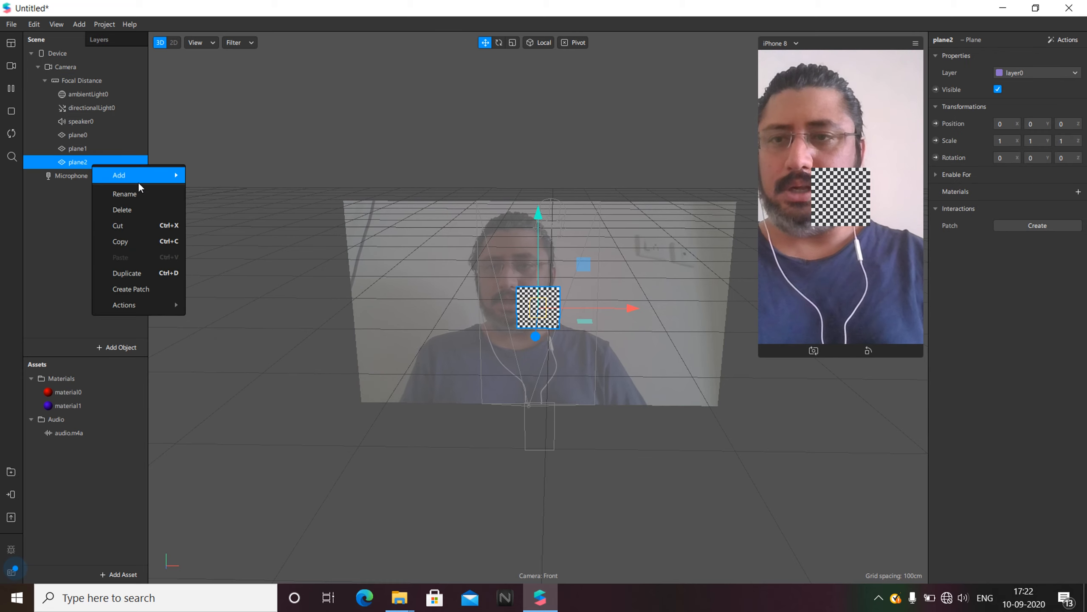
click(129, 211)
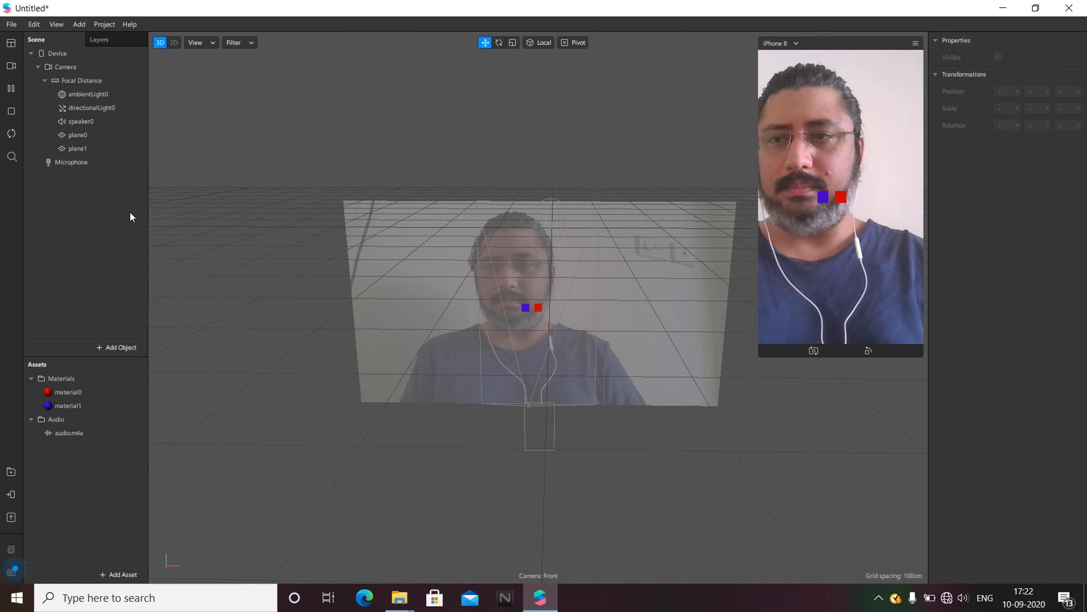
- Duplicate plane1 and move the copy a short way along the negative X axis, to about -0.06, beside the blue square
right_click(84, 150)
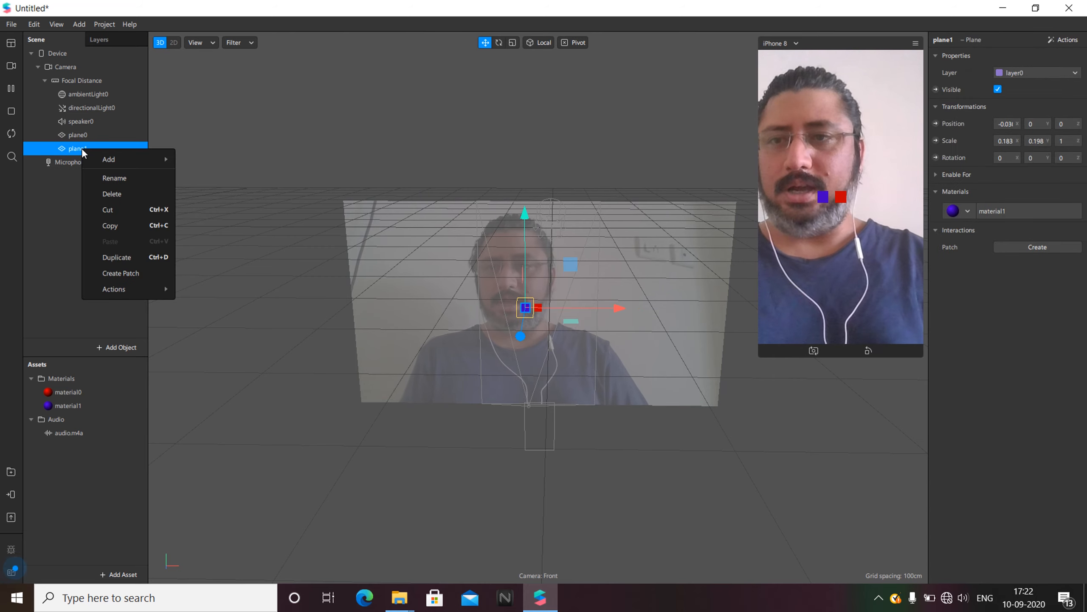
click(106, 259)
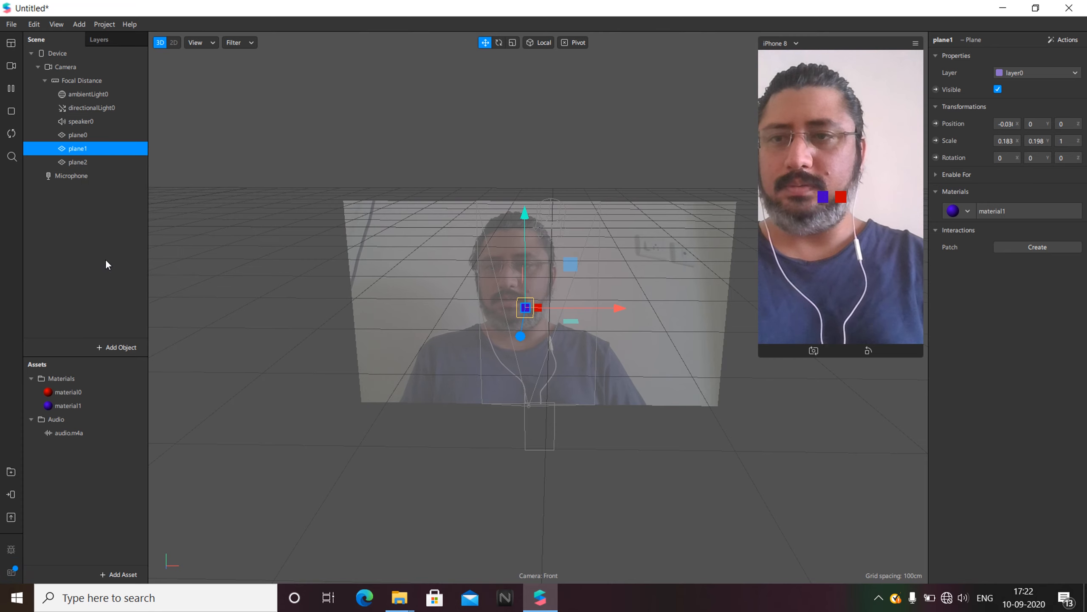
click(84, 162)
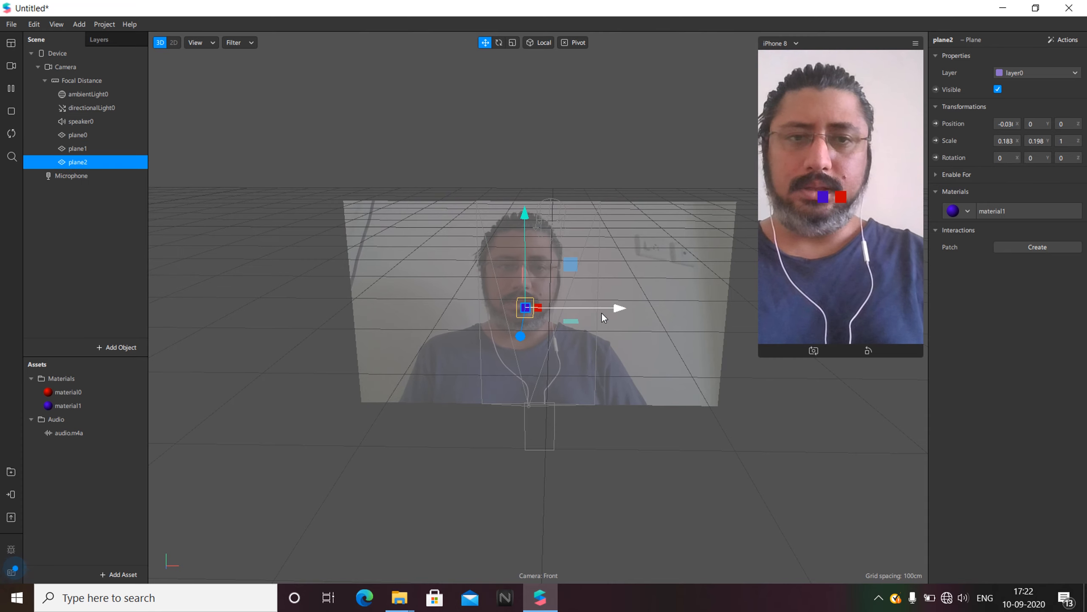
drag(616, 308, 604, 309)
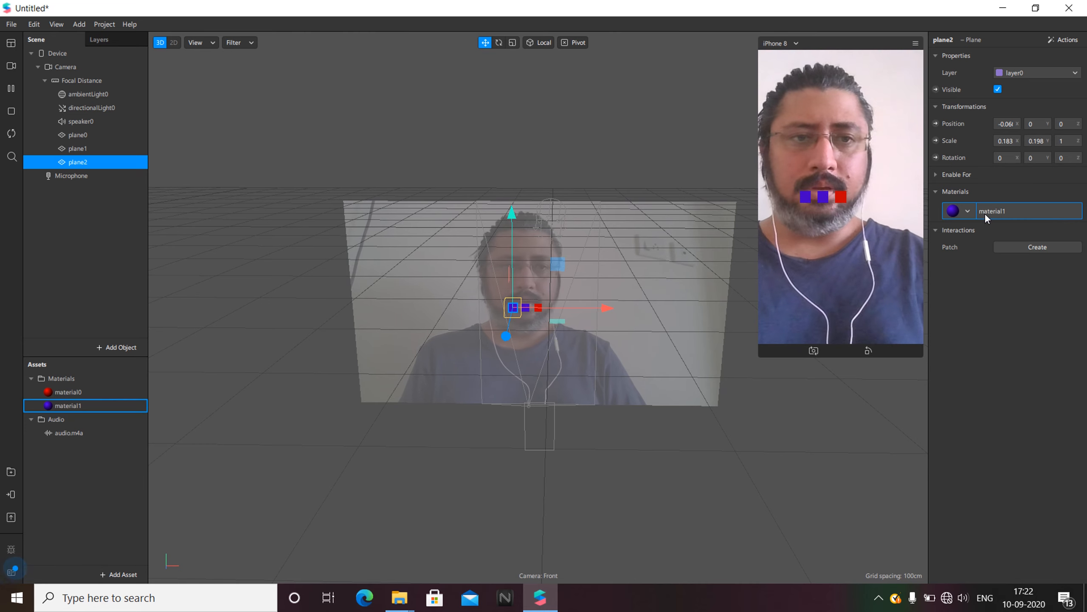
- Create a new material for plane2 and set its diffuse colour to green, #00ff00
click(969, 211)
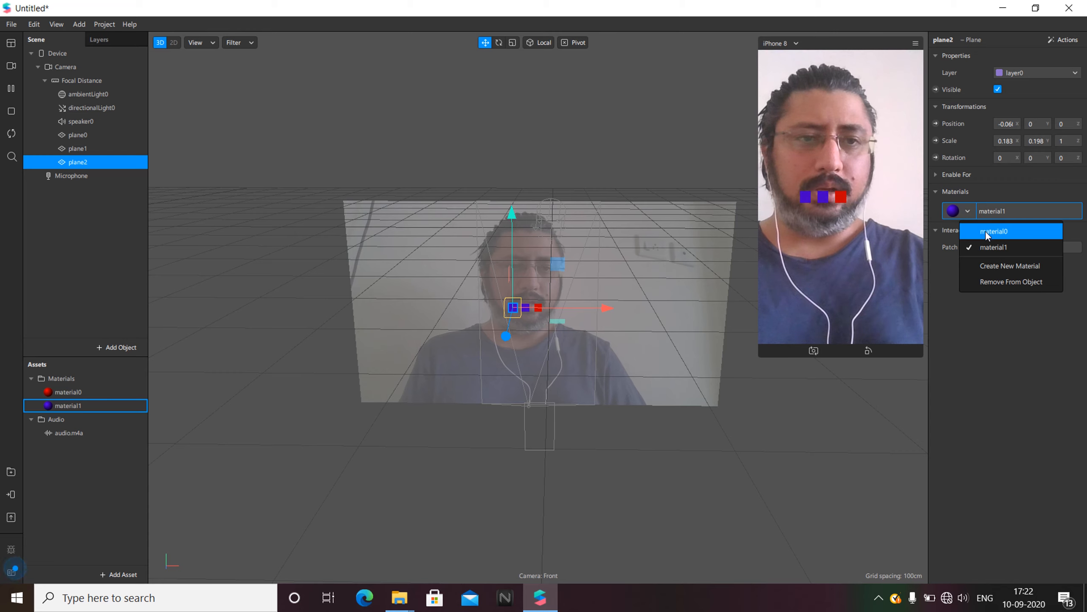
click(989, 265)
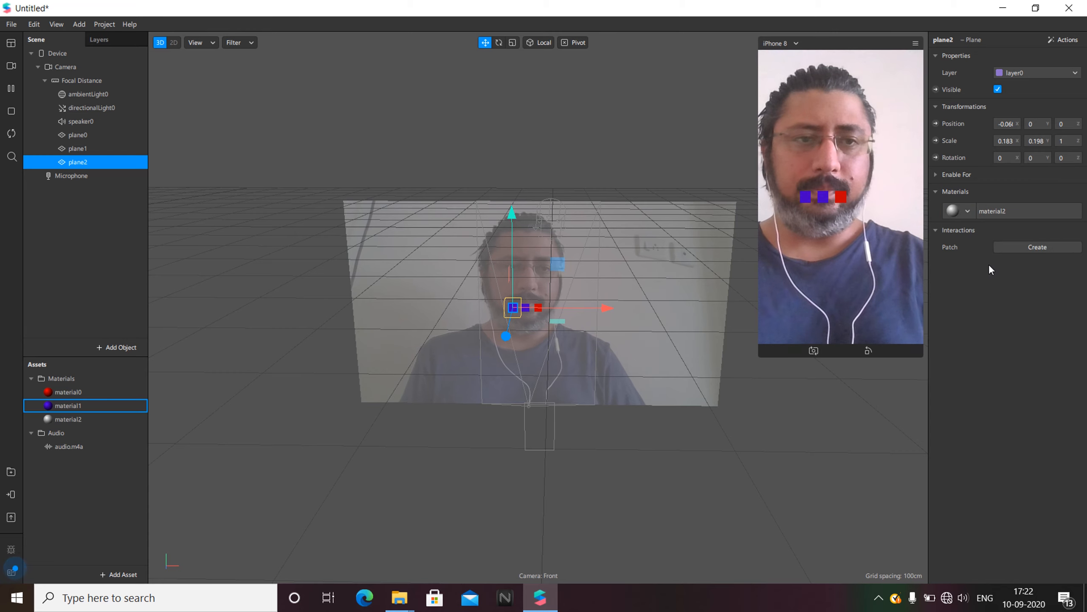
click(81, 418)
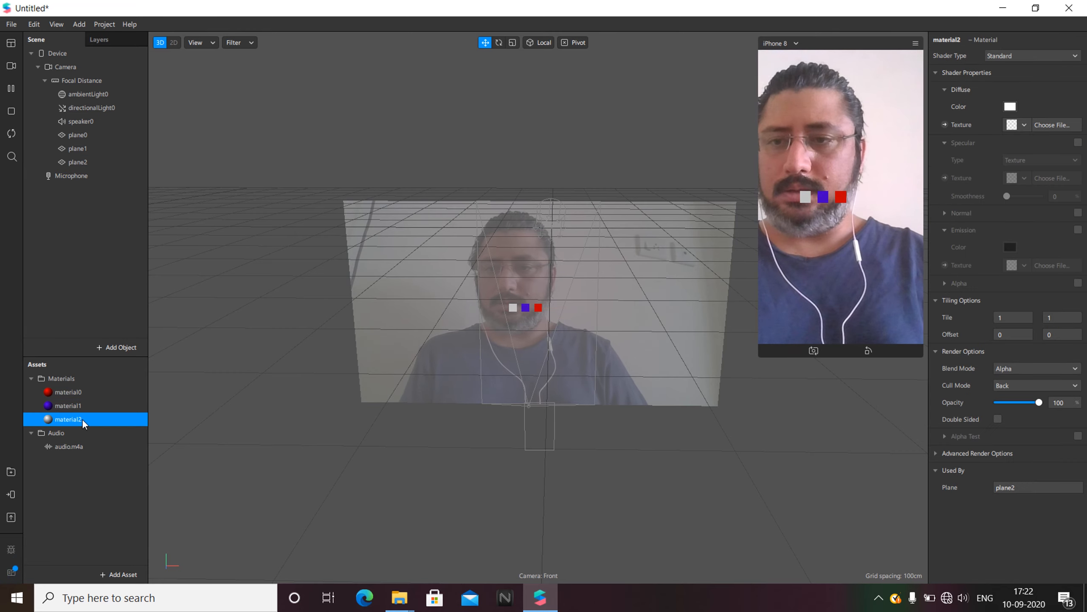
click(1011, 107)
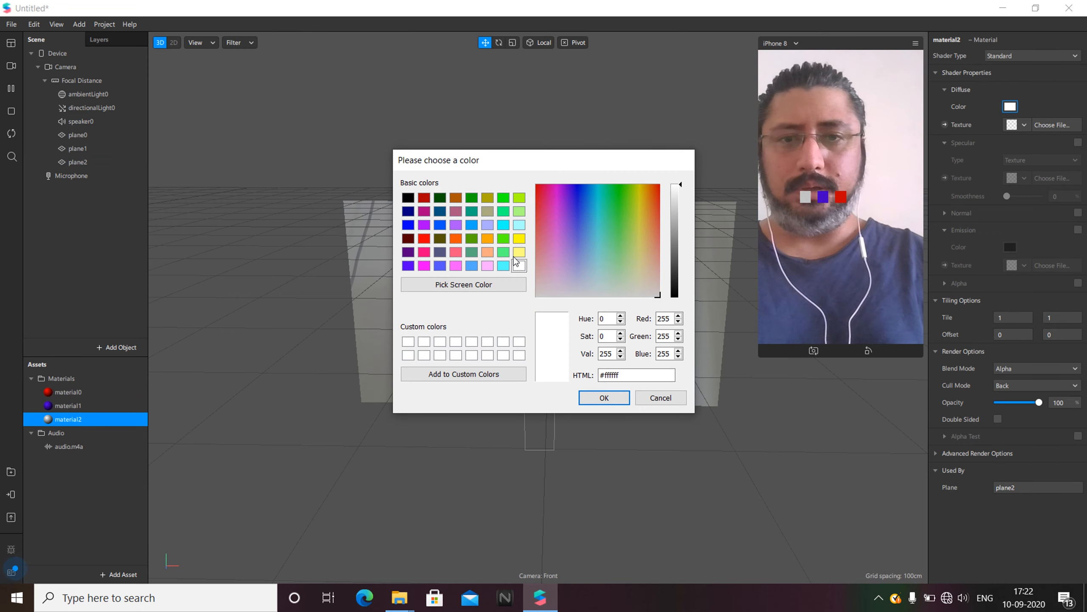
click(503, 198)
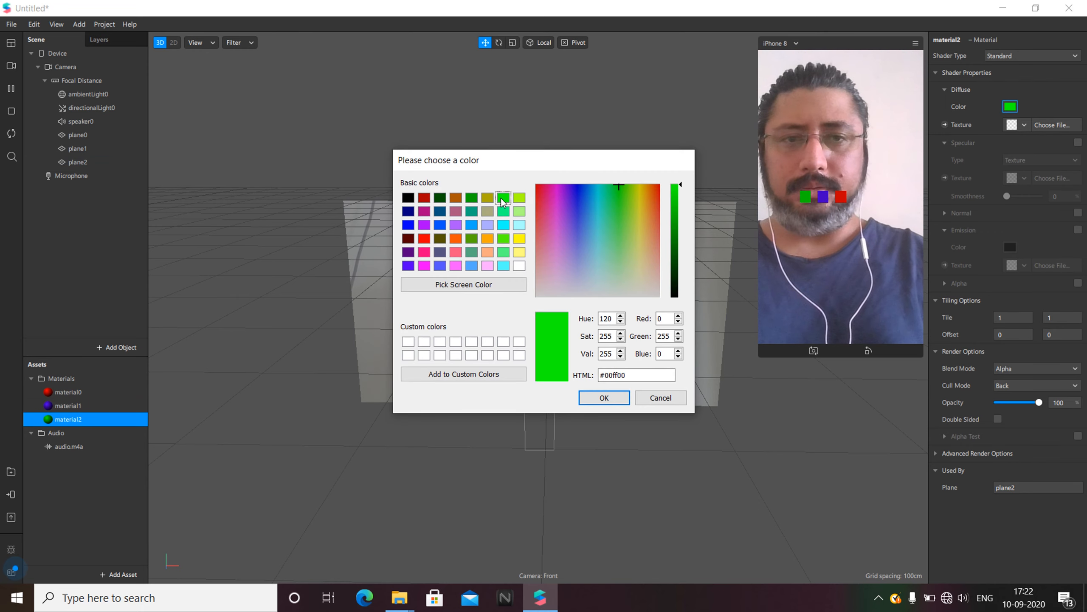
click(592, 399)
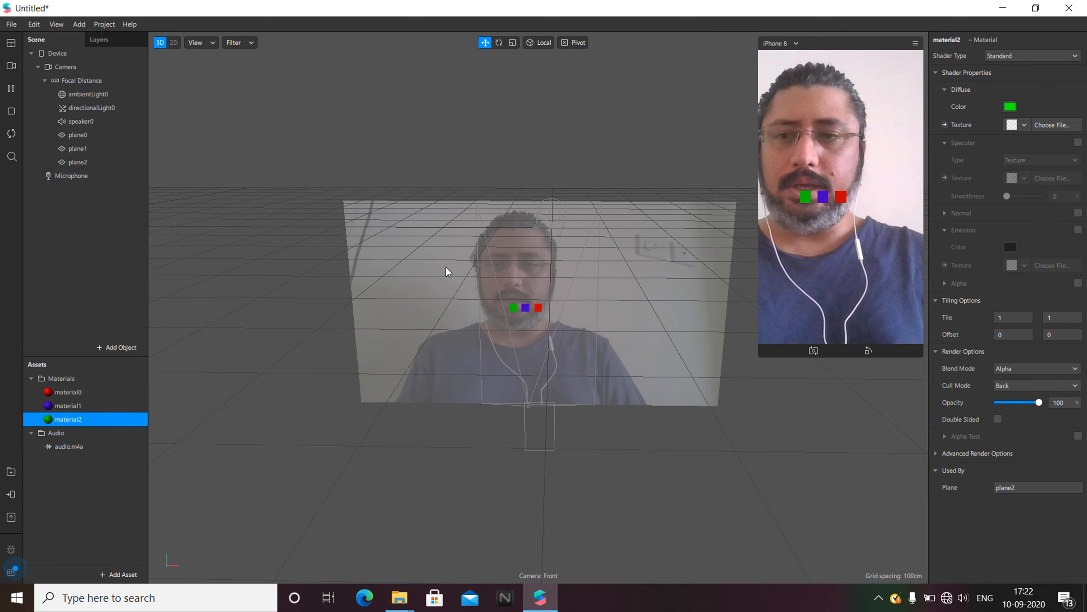
- Show the Patch Editor and enlarge it to take up most of the workspace below the 3D view
click(60, 23)
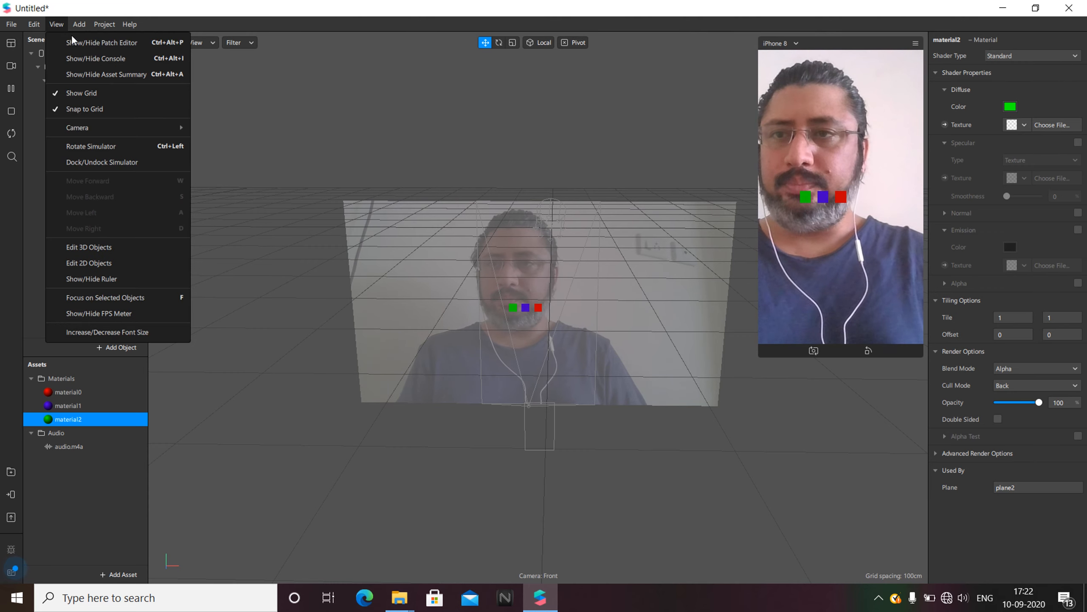
click(77, 42)
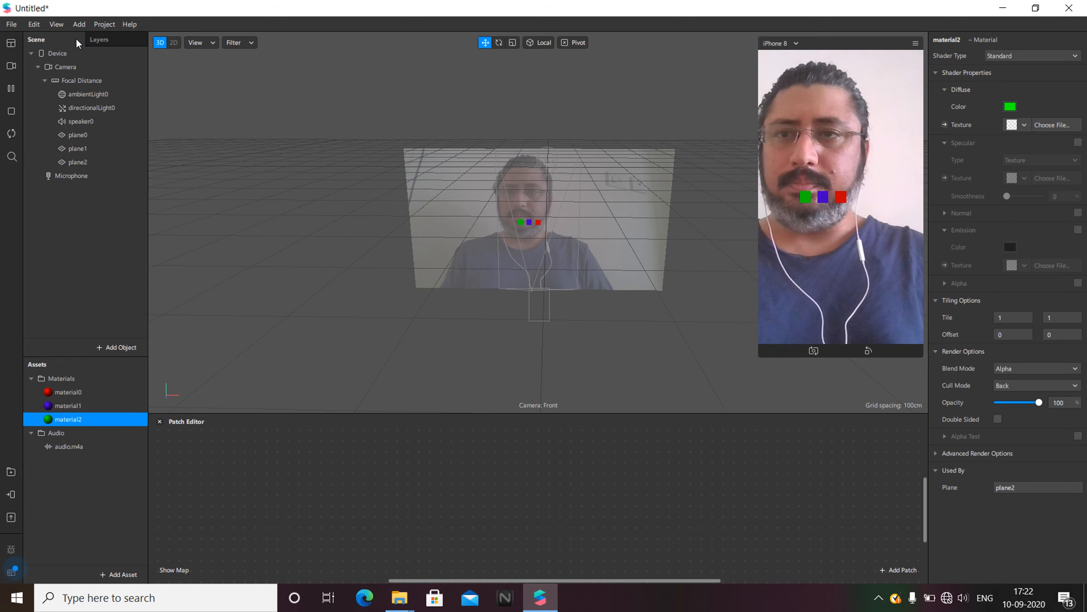
drag(547, 412, 647, 222)
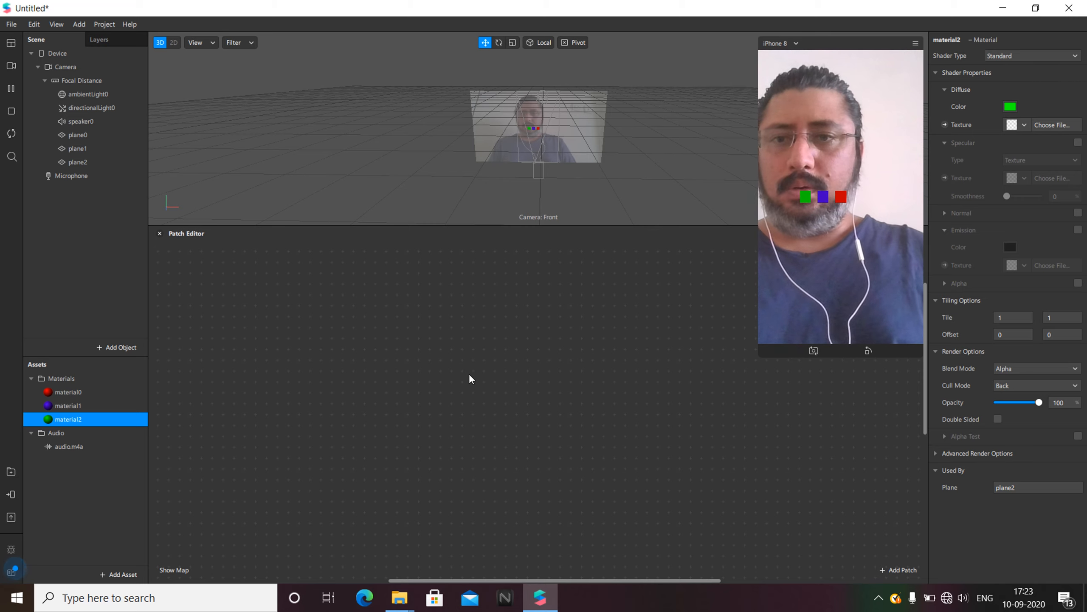
- Add an Audio Analyzer patch and place it near the middle of the Patch Editor
double_click(300, 287)
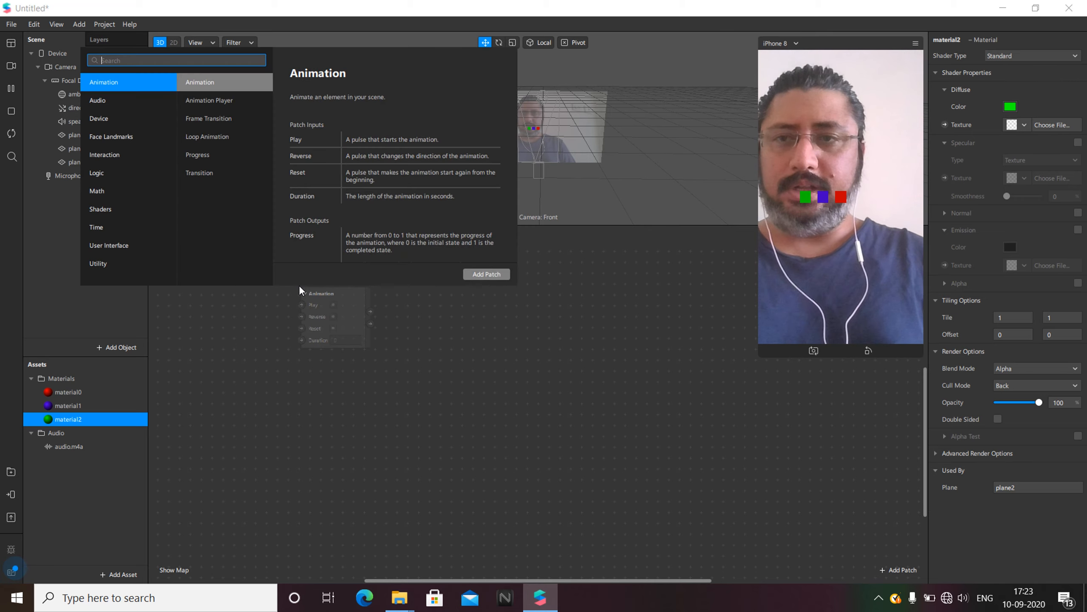
text(audio)
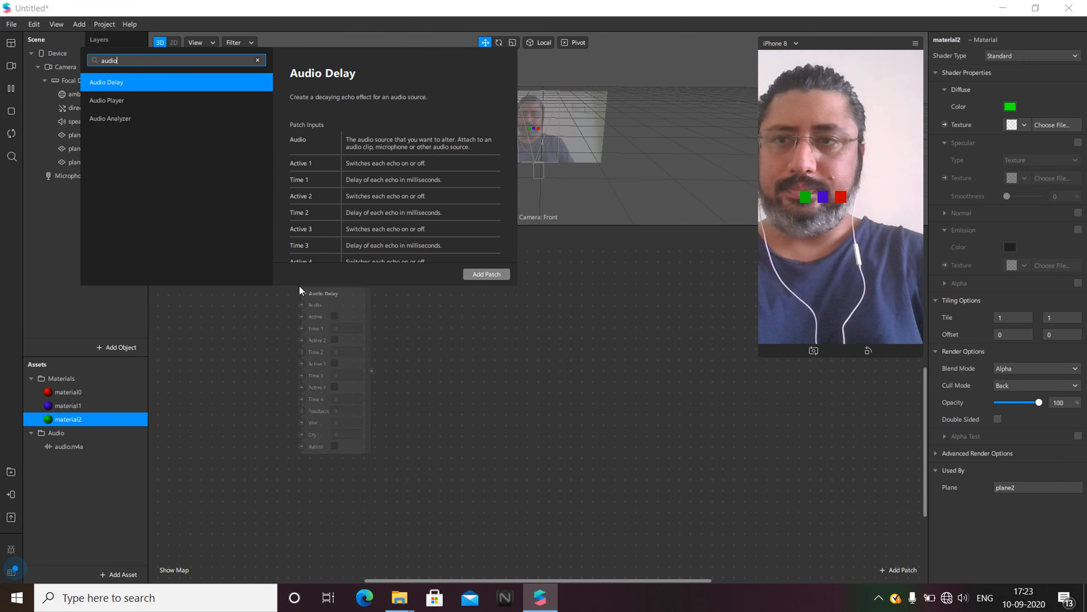
click(126, 118)
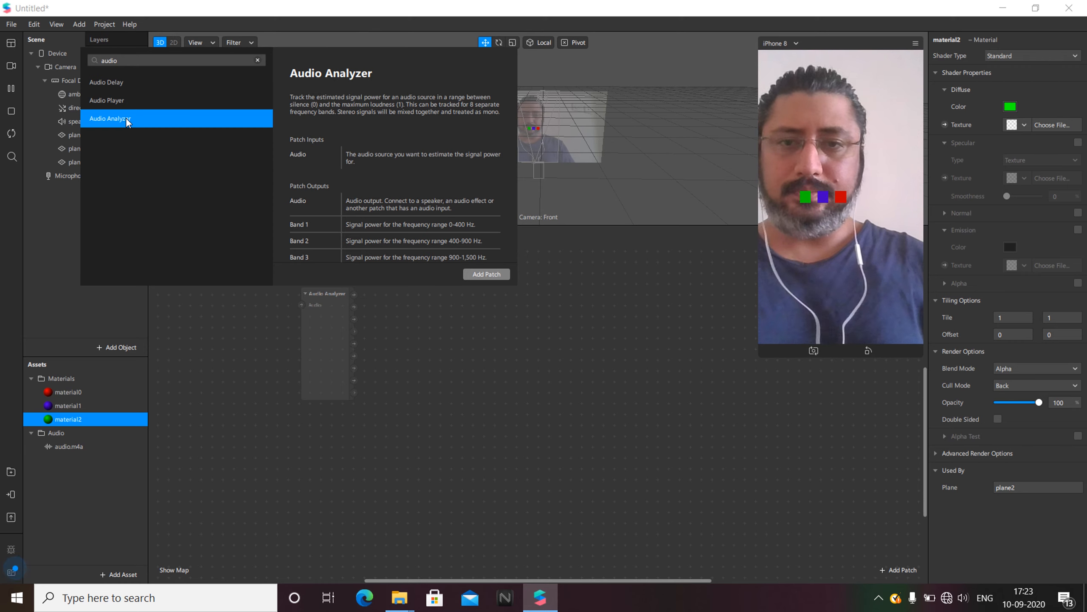
click(481, 274)
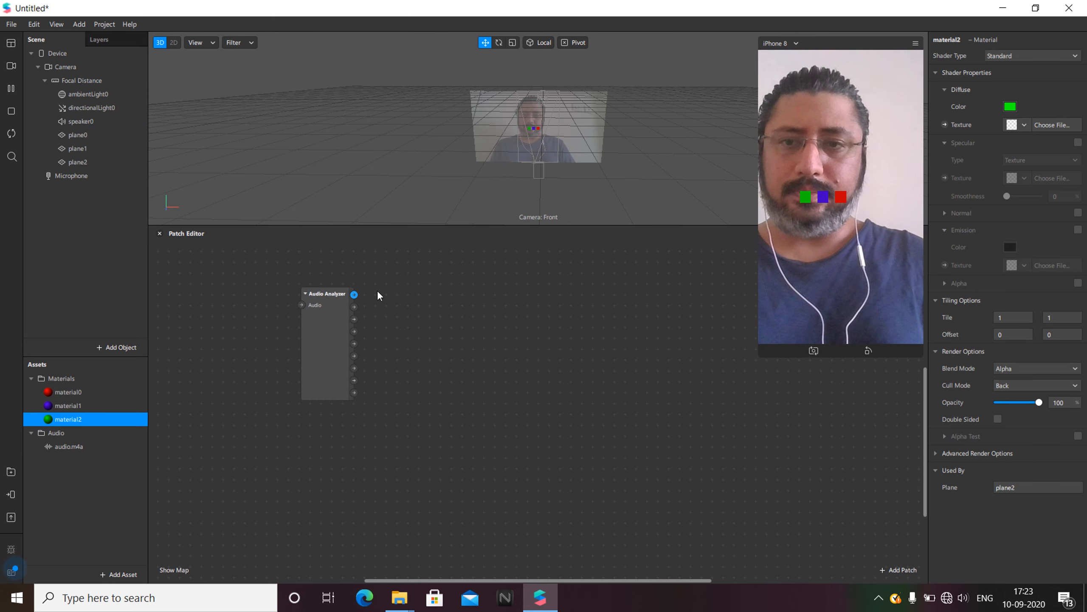
drag(341, 294, 458, 335)
scroll(538, 367, up, 2)
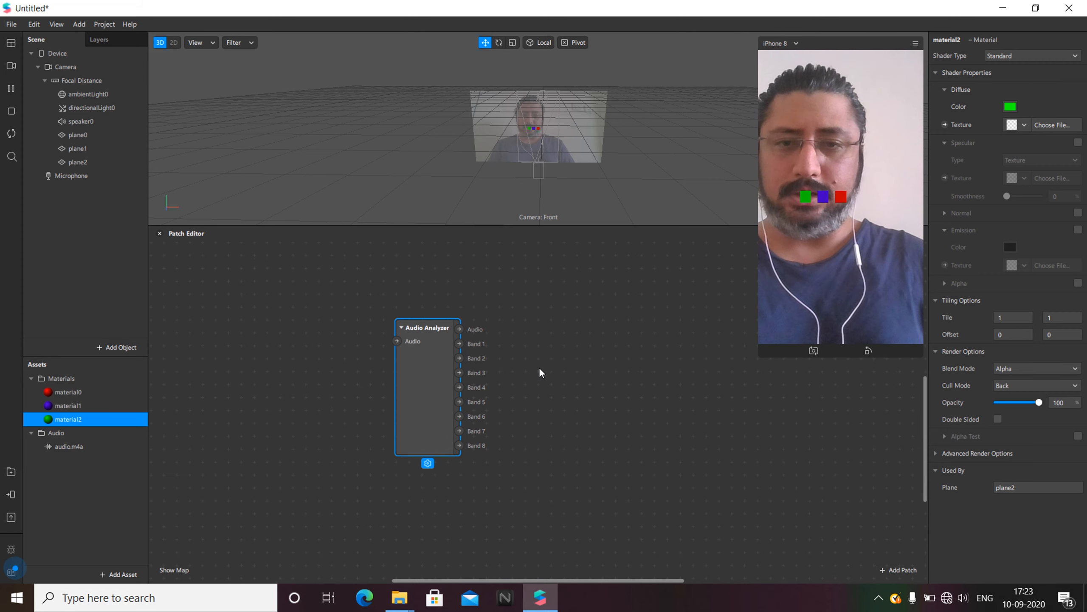
scroll(540, 372, up, 2)
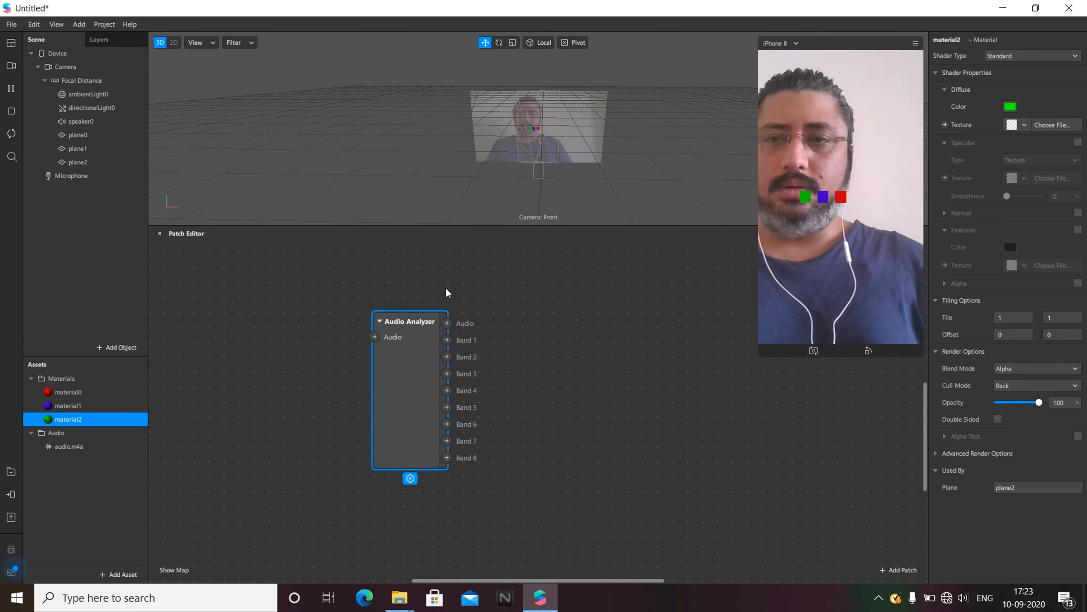
- Create a patch for speaker0's Audio property and connect the Audio Analyzer's Audio output to it
click(84, 123)
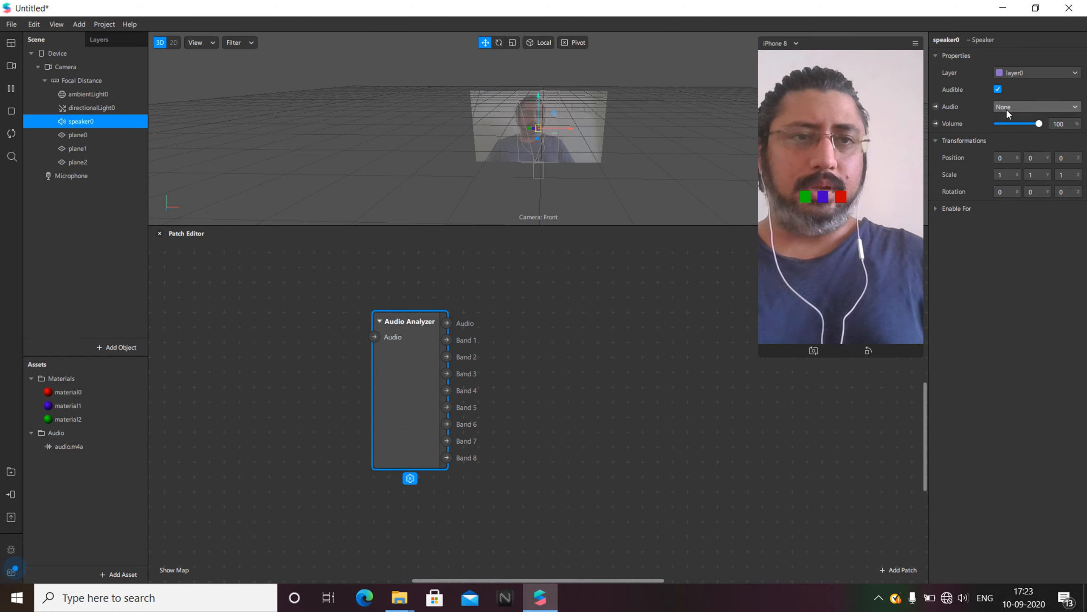
click(936, 108)
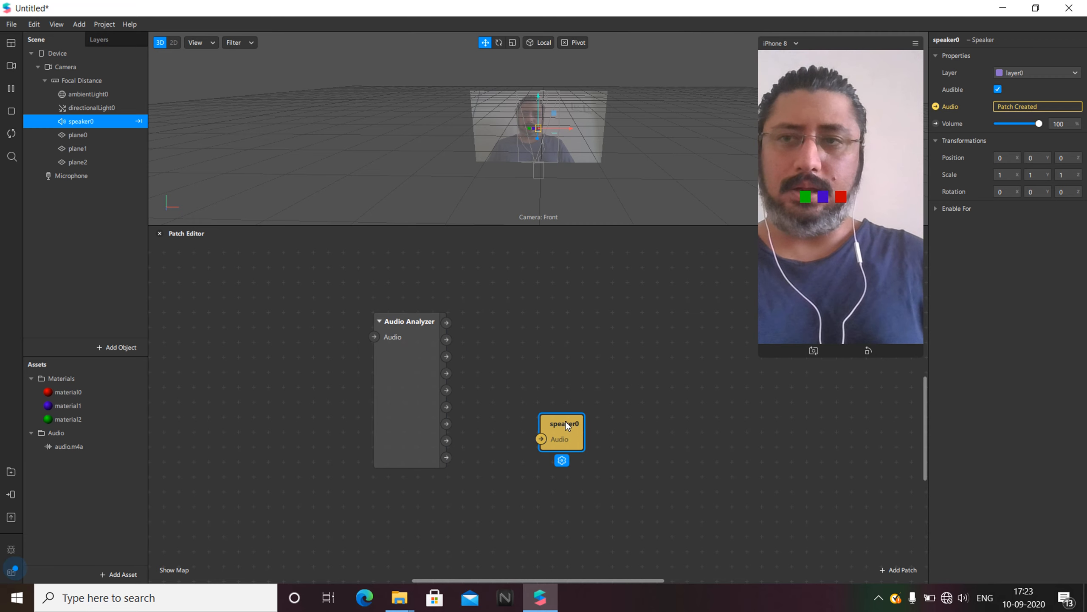
drag(566, 422, 563, 274)
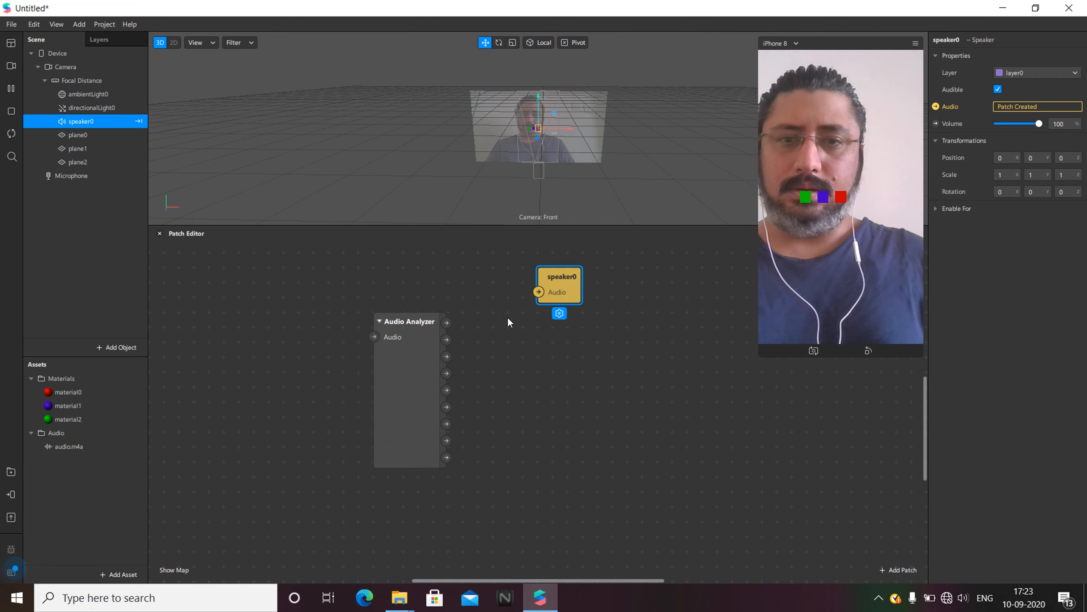
drag(447, 323, 525, 307)
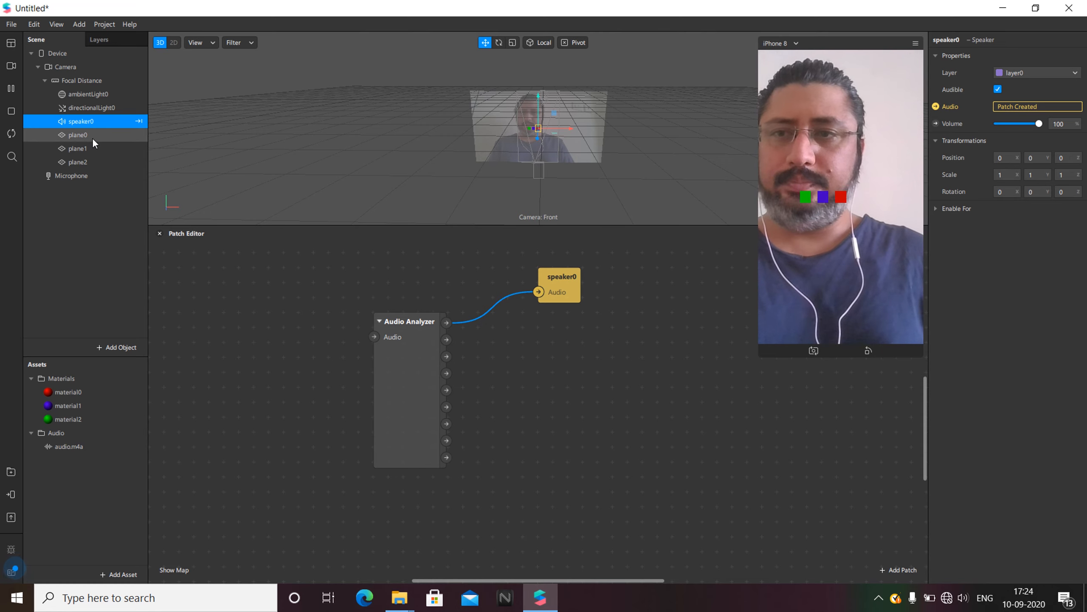
- Add a Transition patch and place it just below the speaker0 patch
double_click(599, 404)
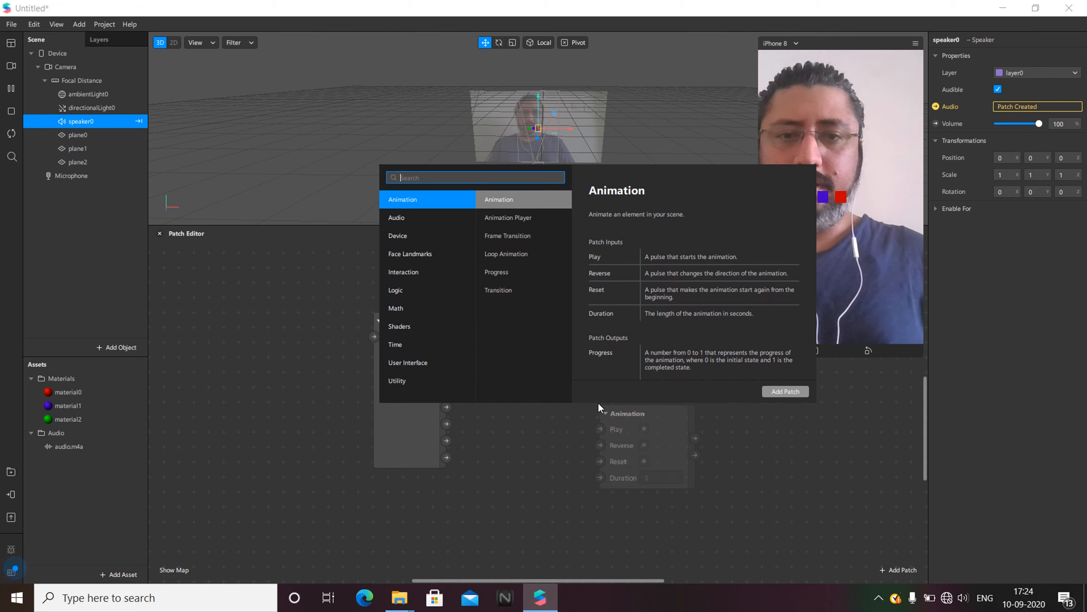
text(tra)
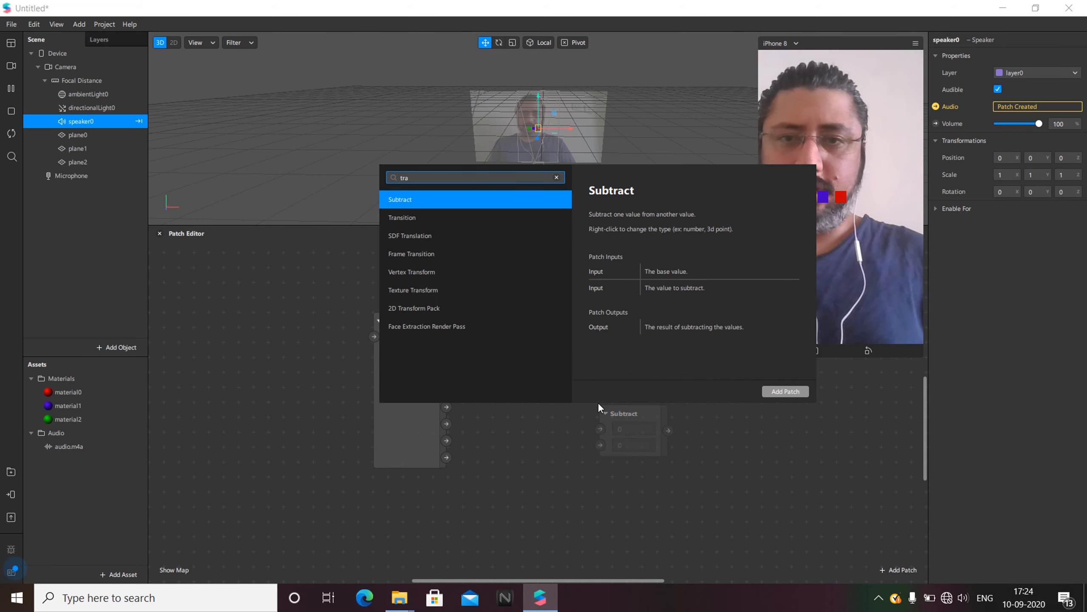
click(420, 217)
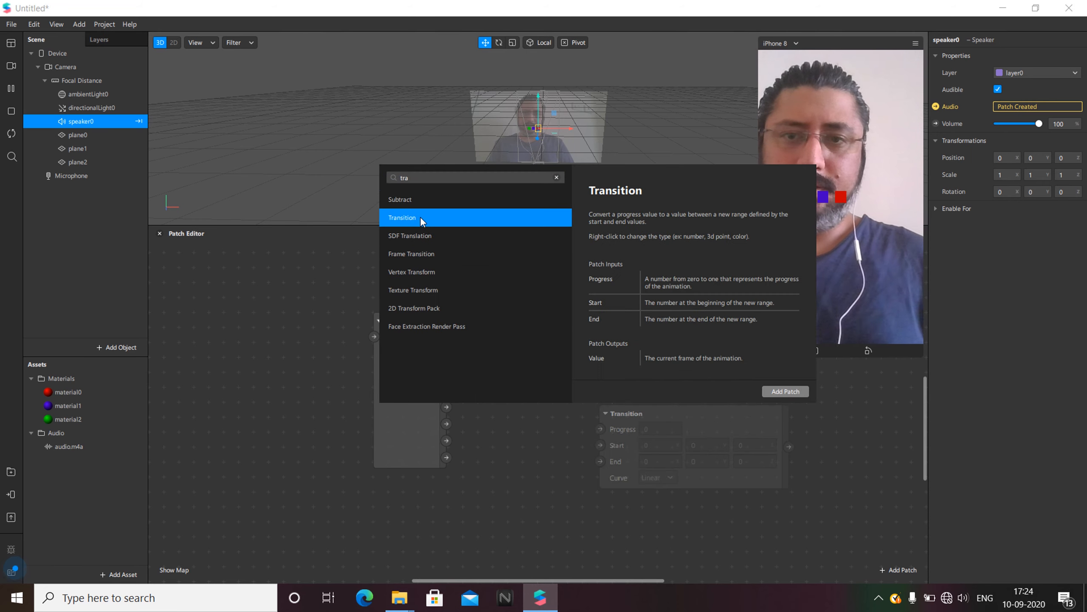
click(785, 391)
drag(699, 414, 627, 348)
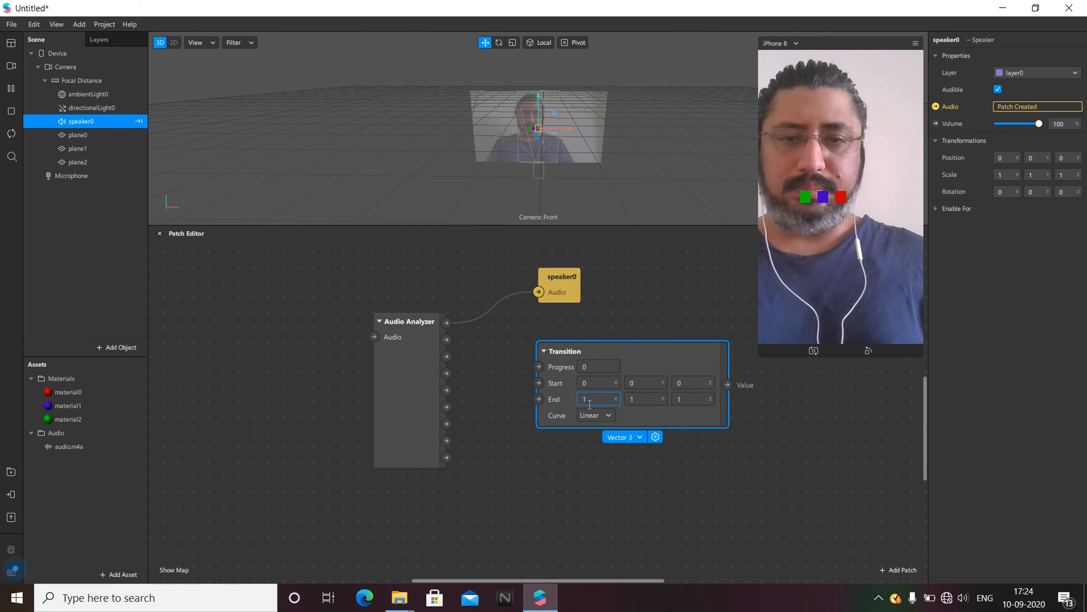
- Set the Transition patch's End values to X 0.3, Y 4 and Z 0, with a Quadratic In-Out curve
key(BackSpace)
text(0)
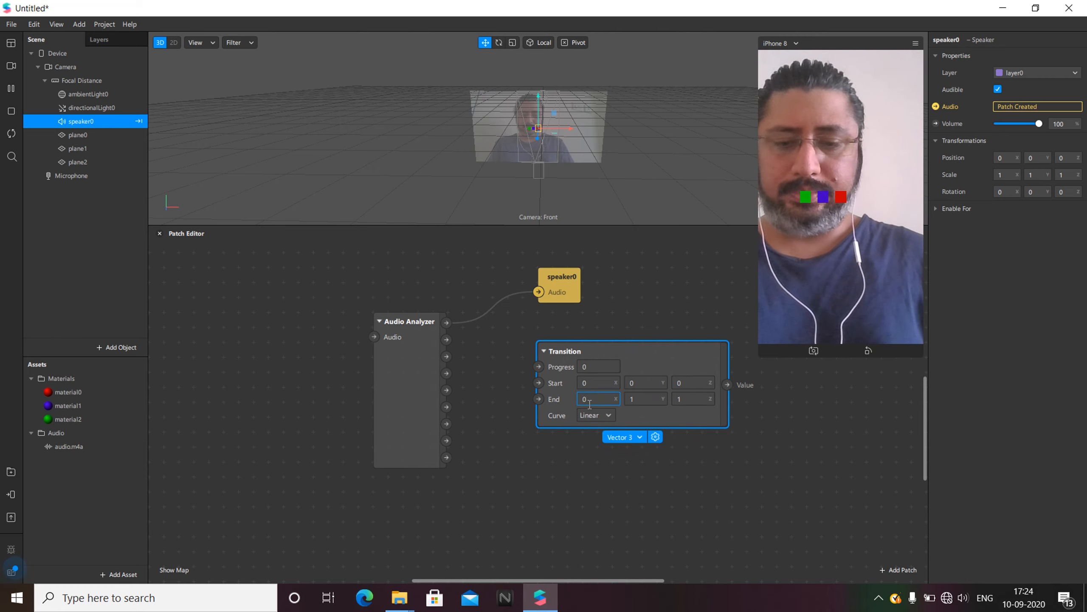
text(.3)
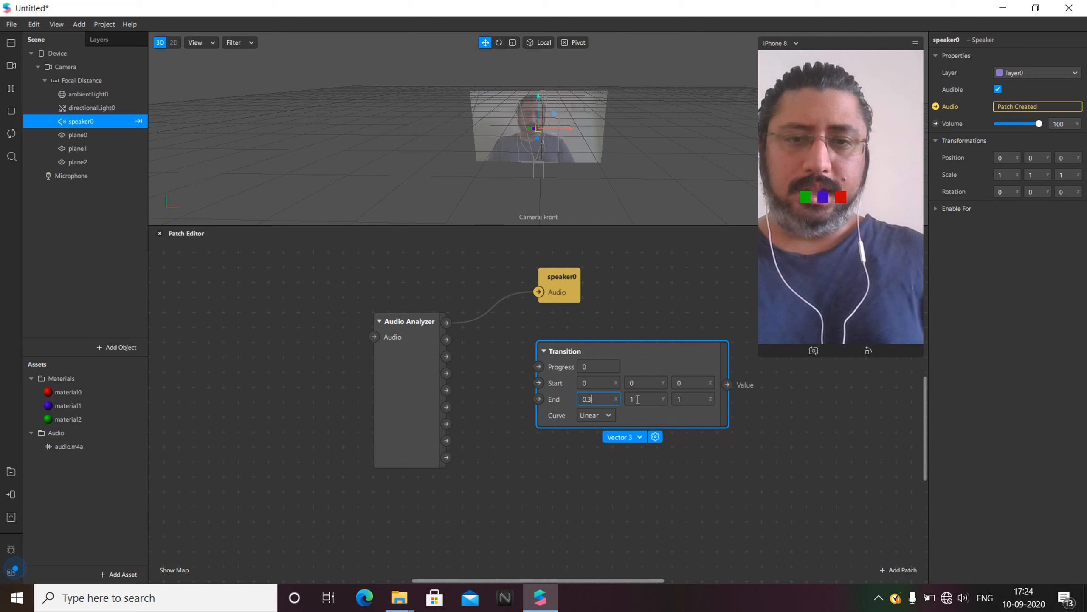
click(637, 399)
text(4)
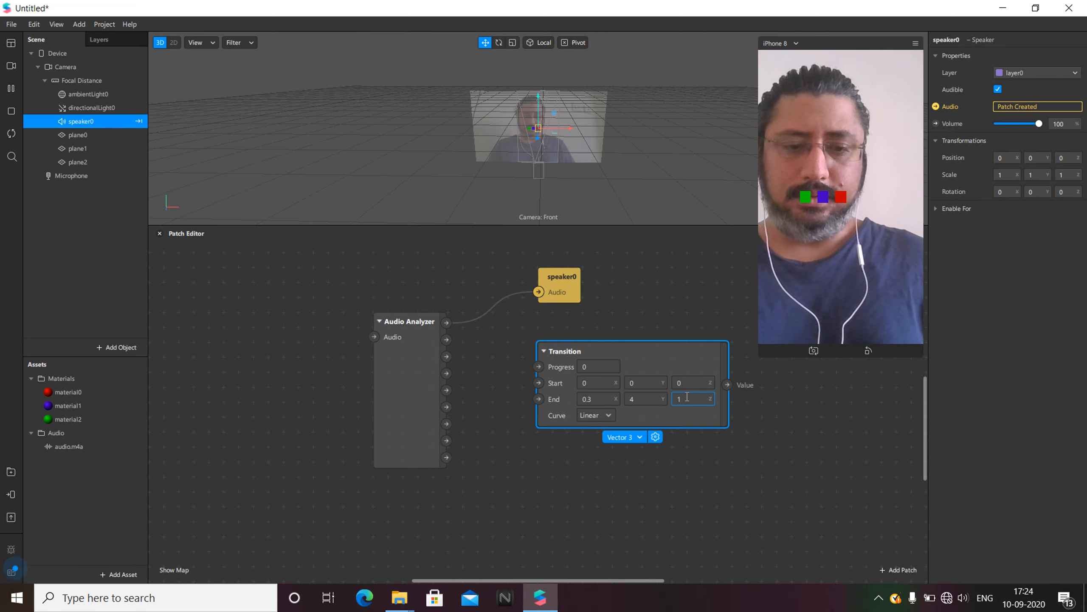
key(BackSpace)
text(0)
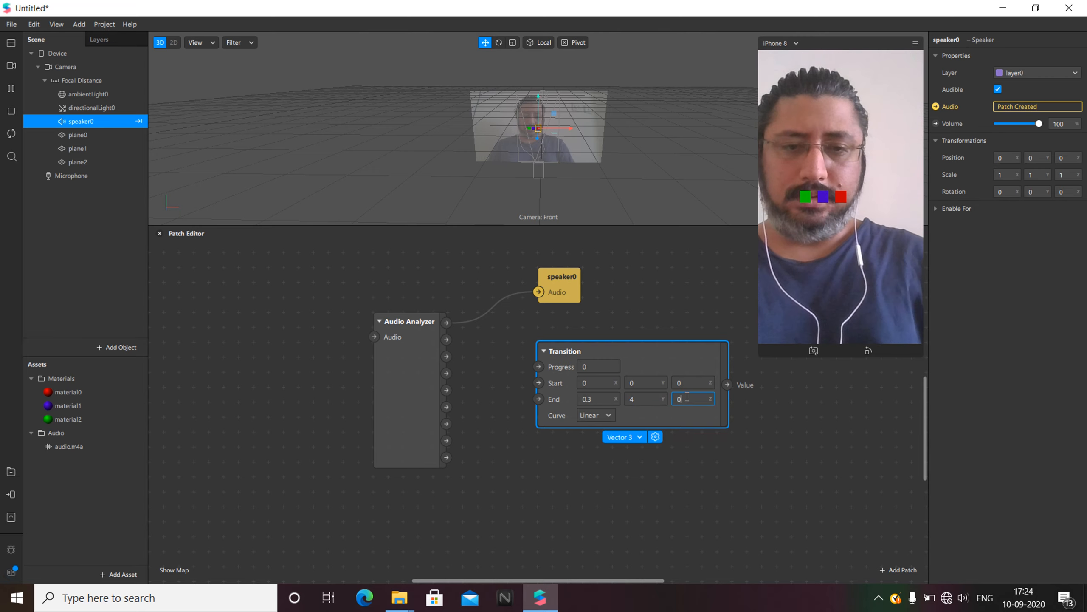
click(611, 414)
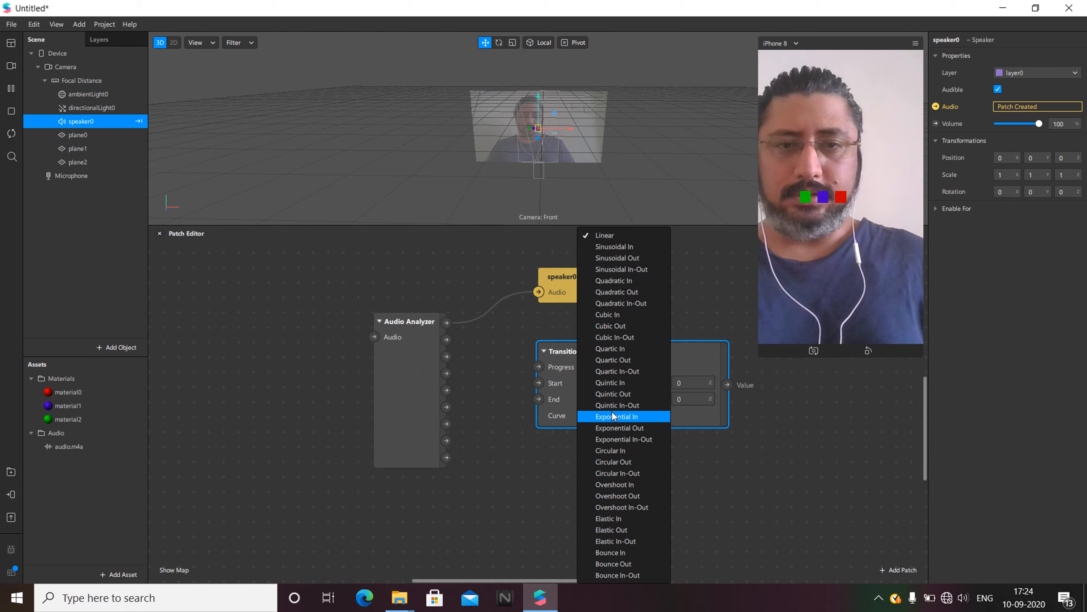
click(622, 302)
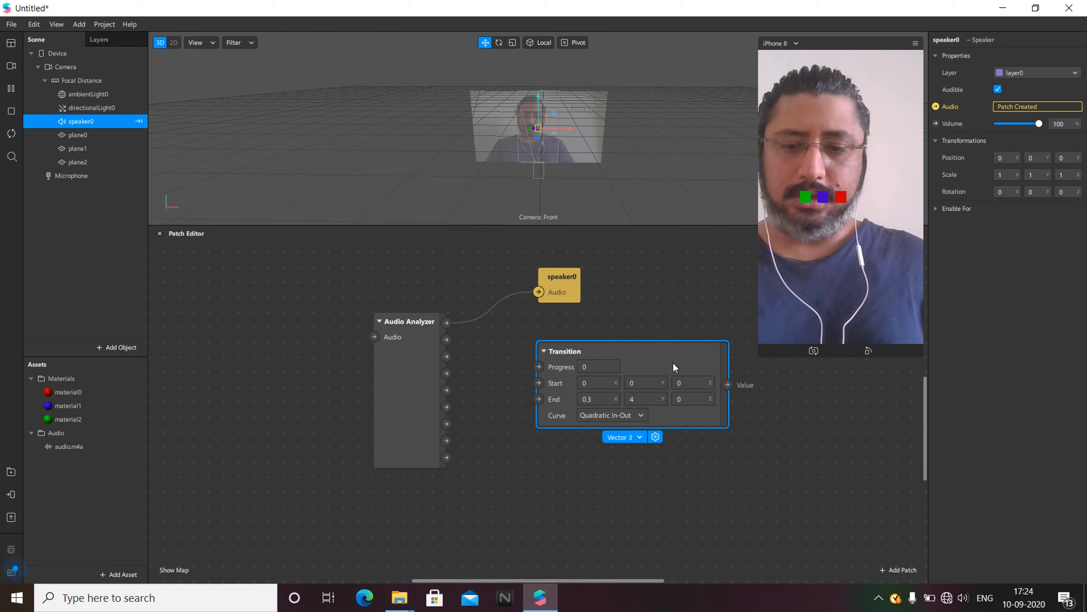
- Duplicate the Transition patch, place the copy directly below the original, and set its End Y value to 3
key(ctrl+d)
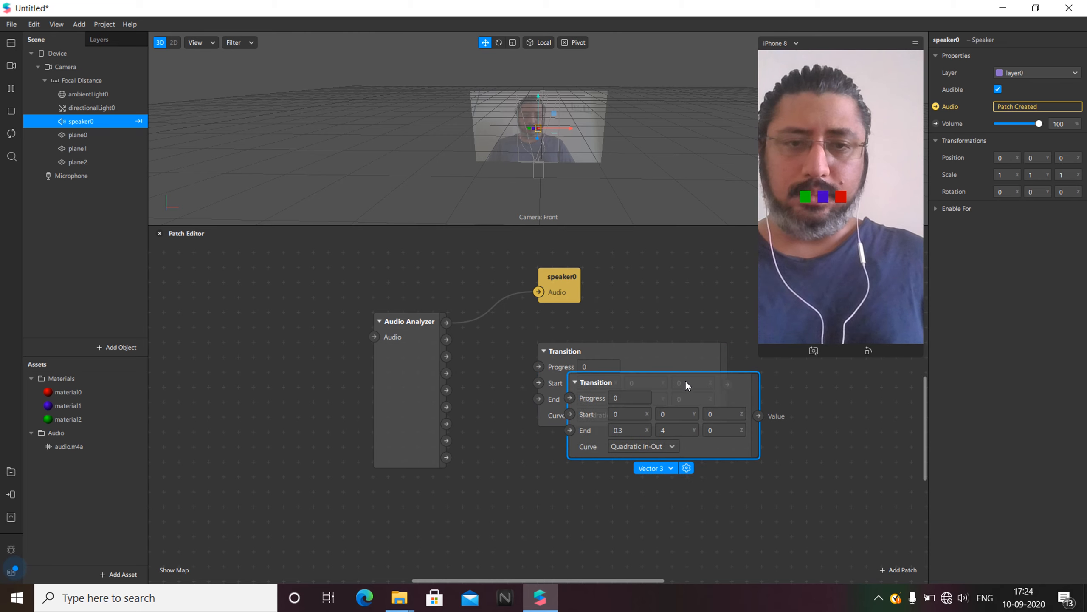
drag(685, 381, 649, 452)
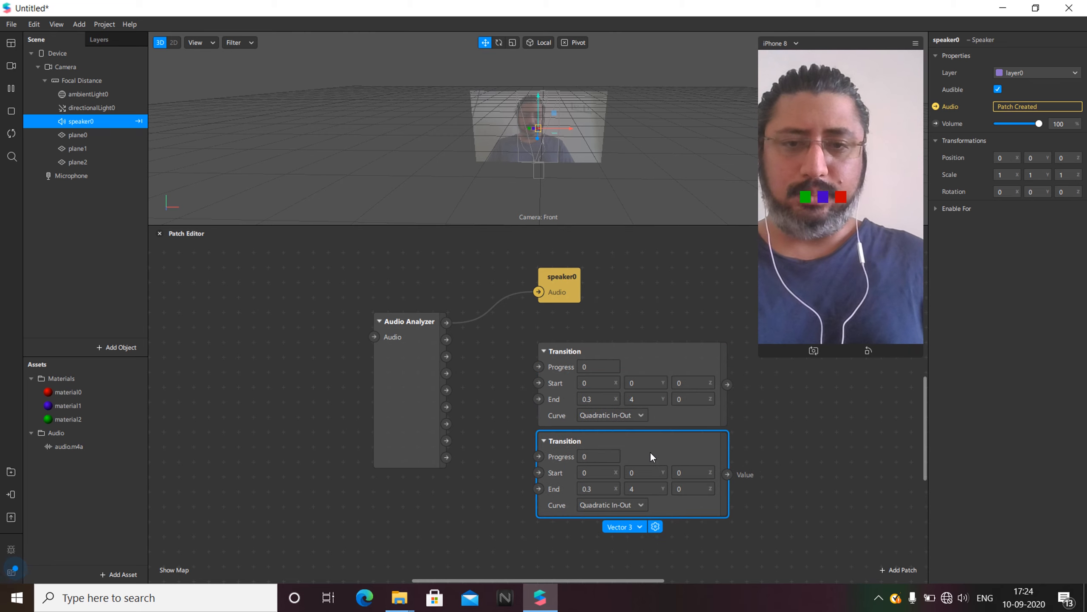
click(646, 493)
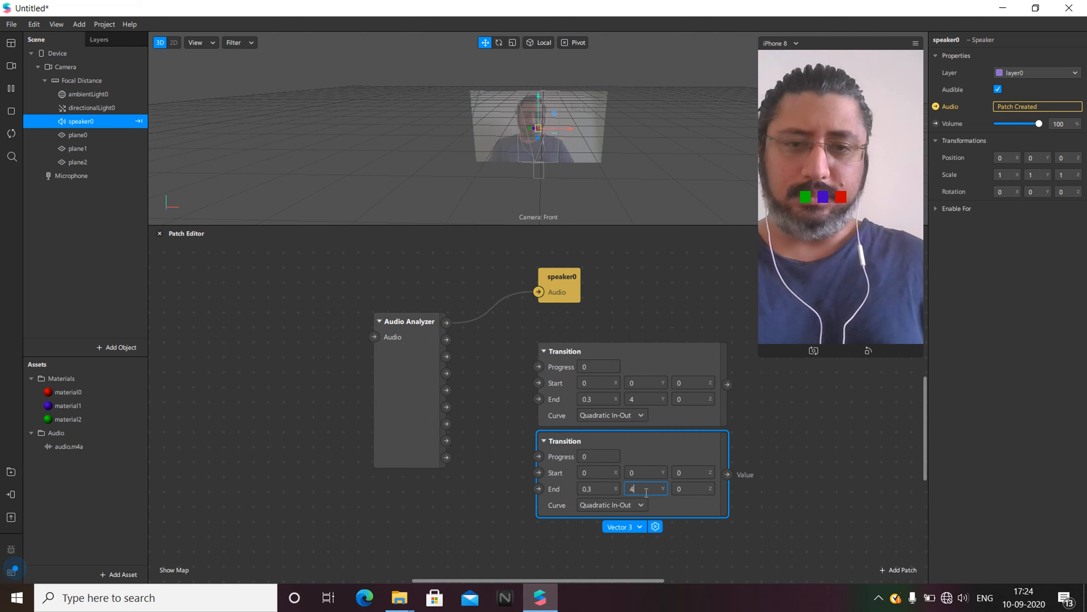
key(BackSpace)
text(3)
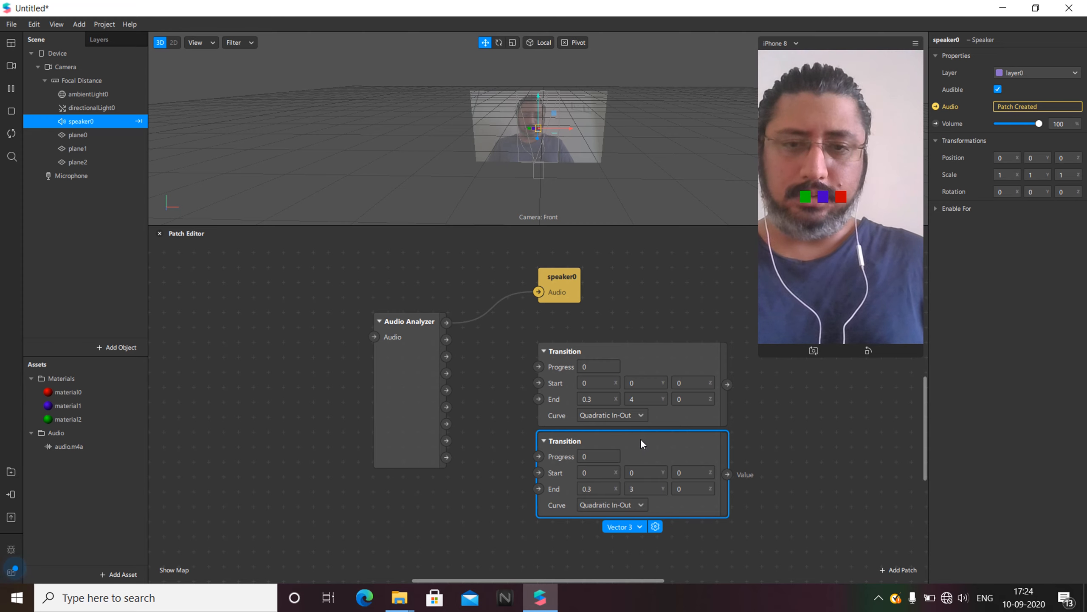
- Duplicate the second Transition patch, place the copy directly below it, and set its End Y value to 5
key(ctrl+d)
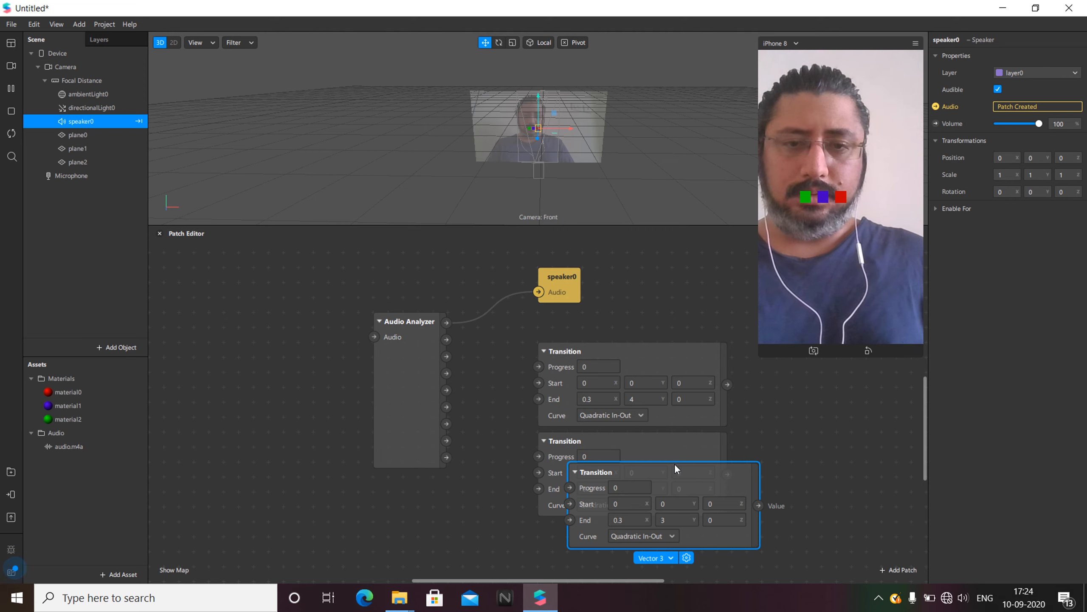
scroll(834, 418, down, 1)
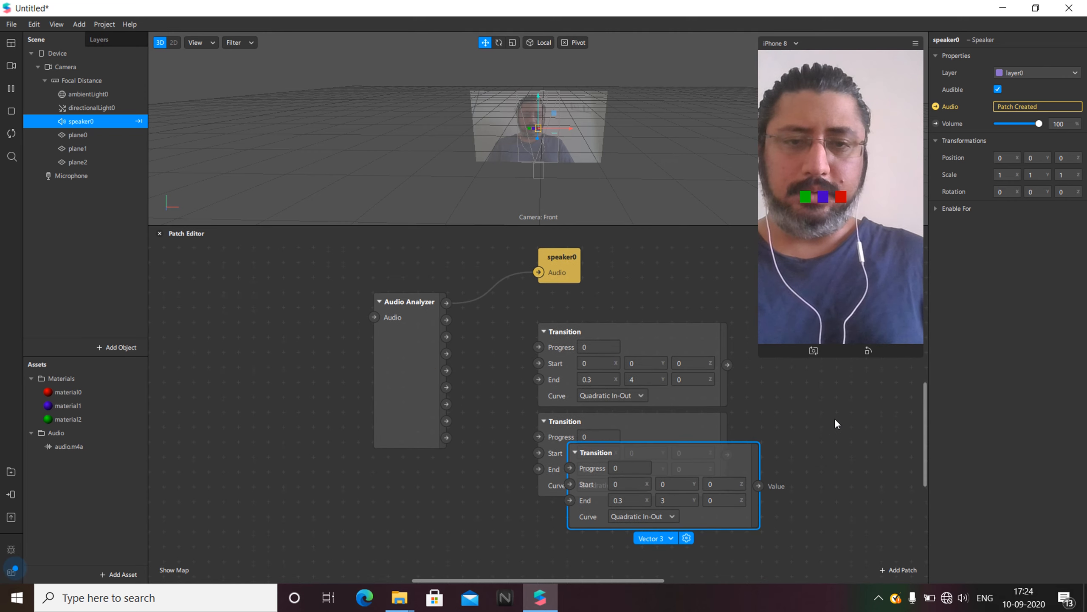
scroll(836, 421, down, 5)
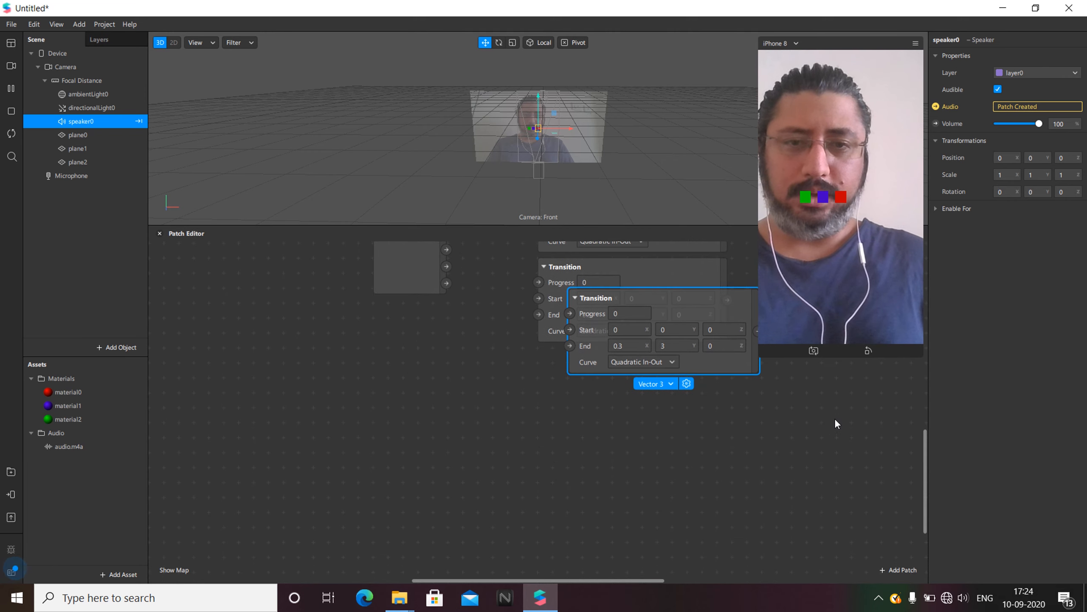
scroll(834, 418, up, 4)
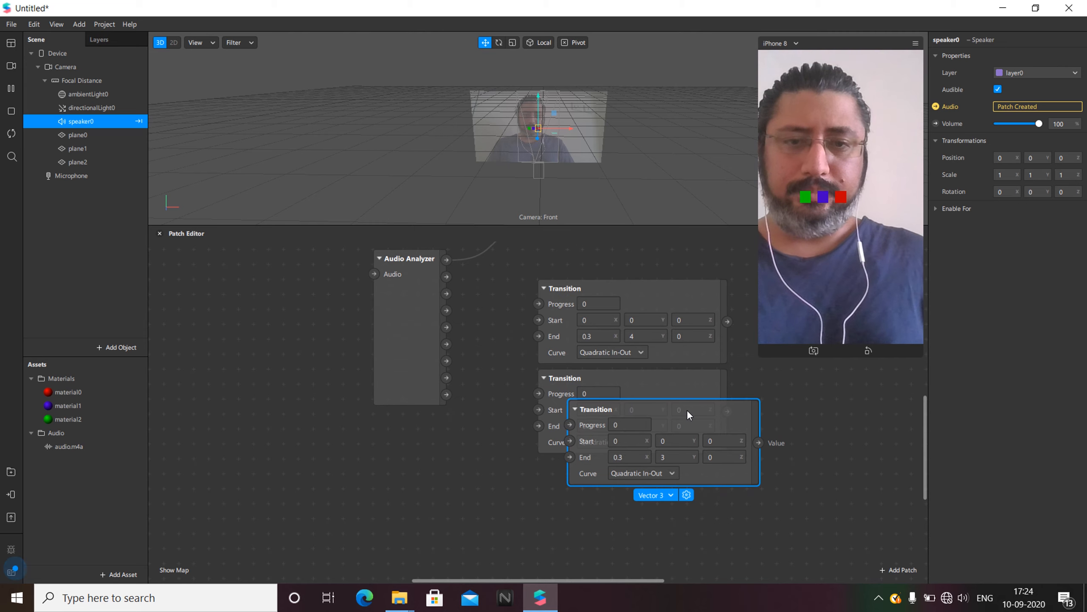
drag(687, 409, 651, 480)
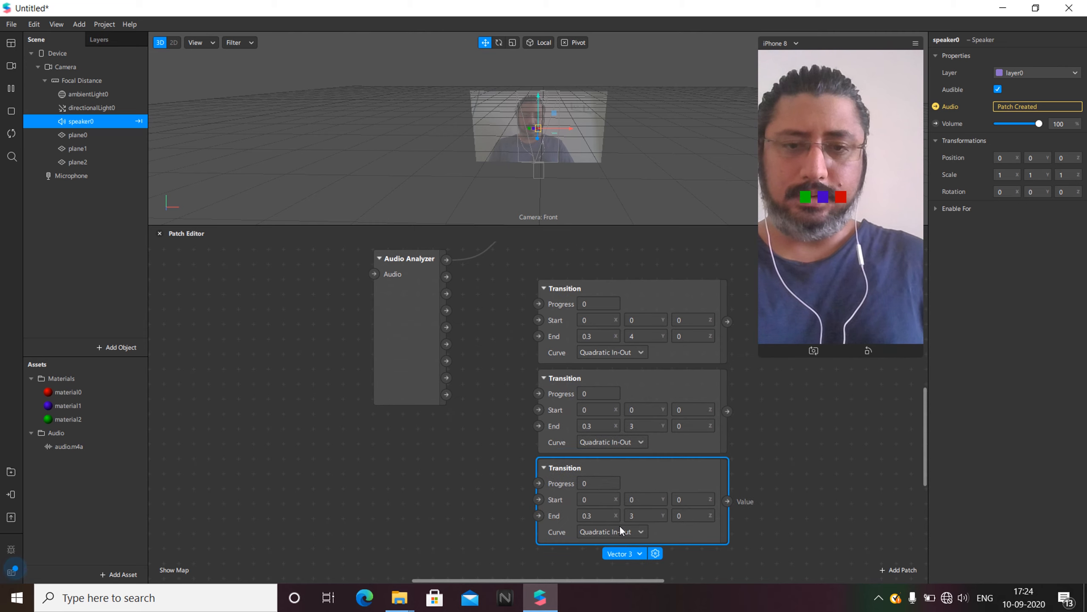
click(642, 518)
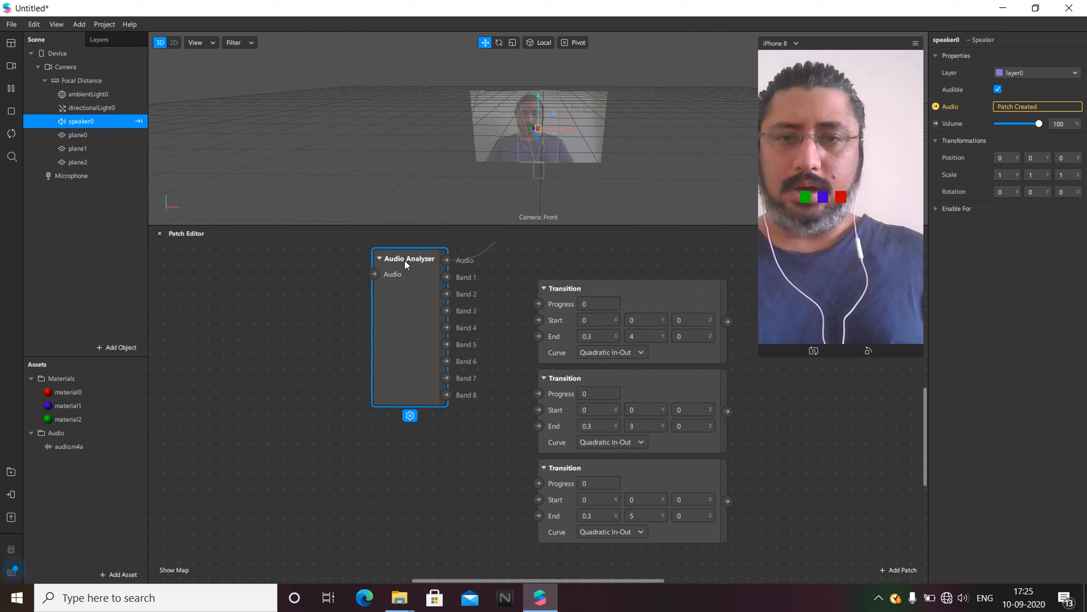
- Move the Audio Analyzer and speaker0 patches away from the column of Transition patches to make room for connections
drag(405, 261, 319, 349)
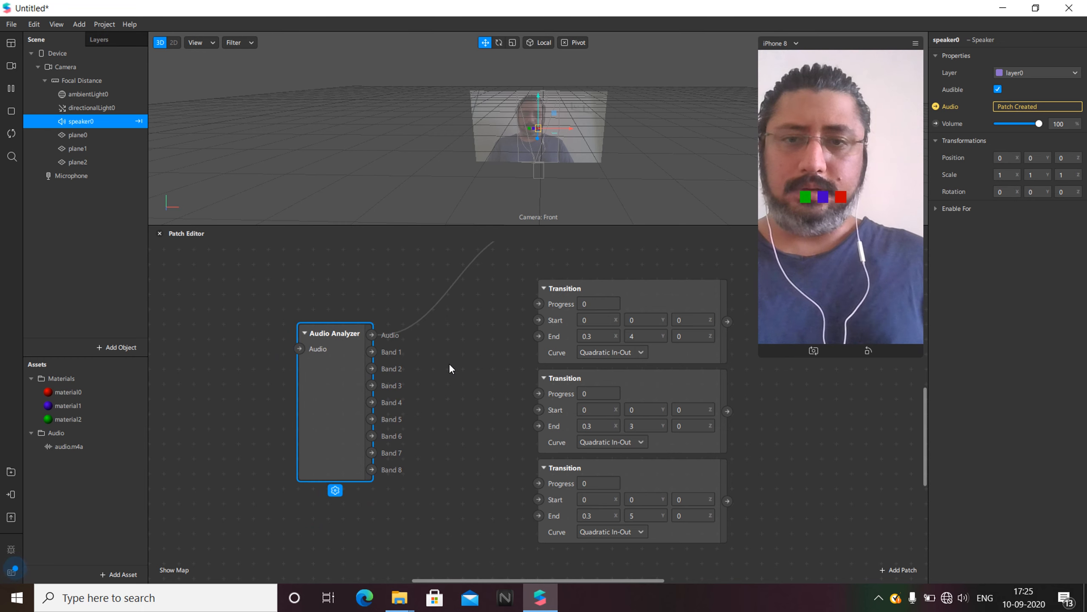
scroll(449, 362, down, 3)
scroll(449, 369, down, 2)
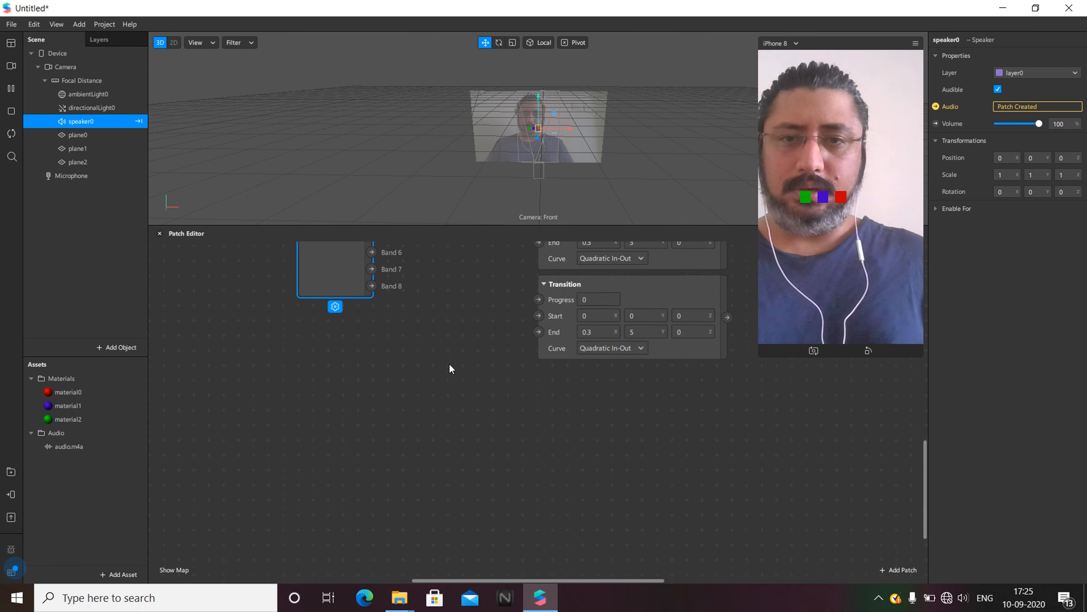
scroll(449, 369, up, 4)
scroll(449, 363, up, 3)
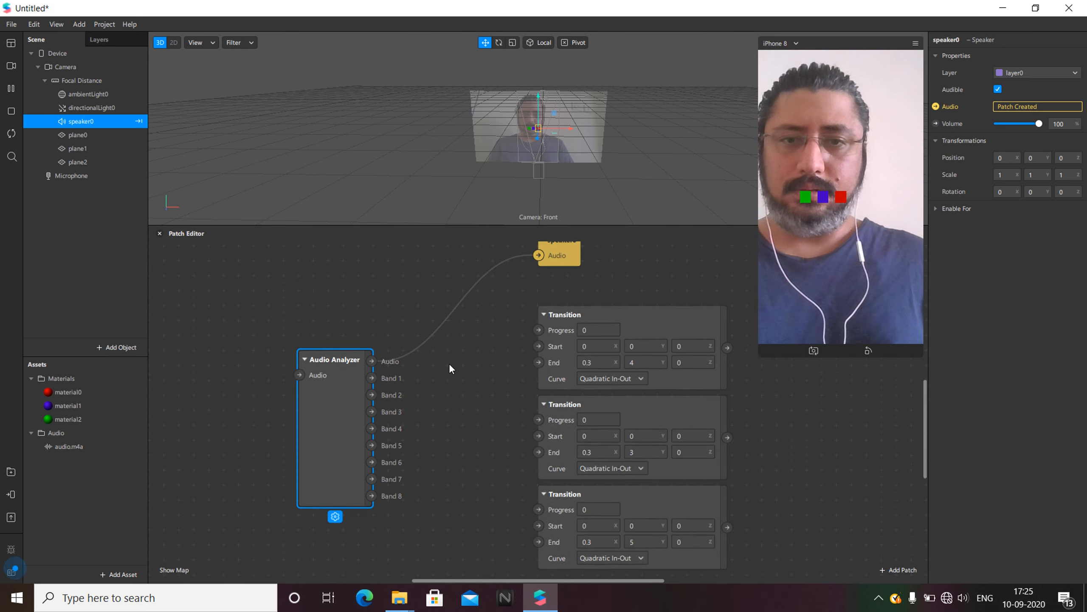
drag(560, 260, 487, 321)
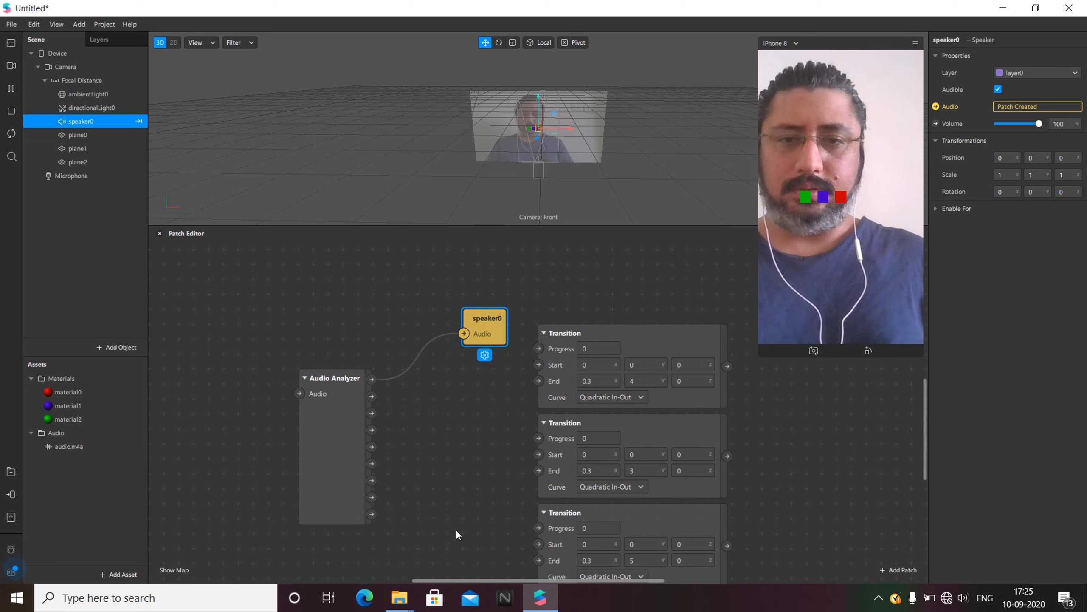
scroll(456, 528, down, 2)
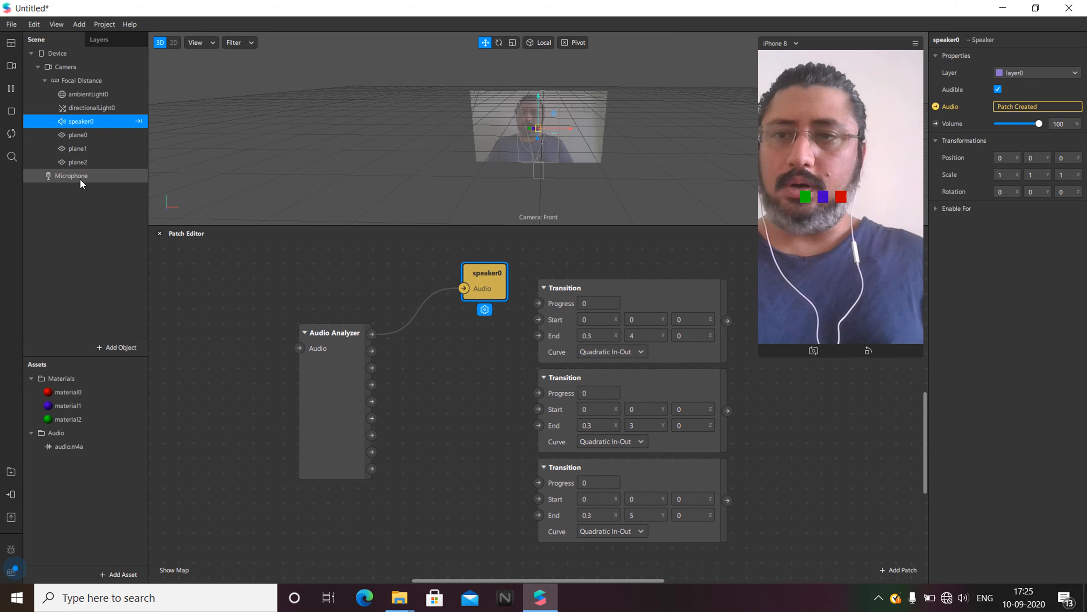
- Create a patch for plane0's Position property, place it beside the Transition patches, and connect the first Transition's Value to it
click(81, 138)
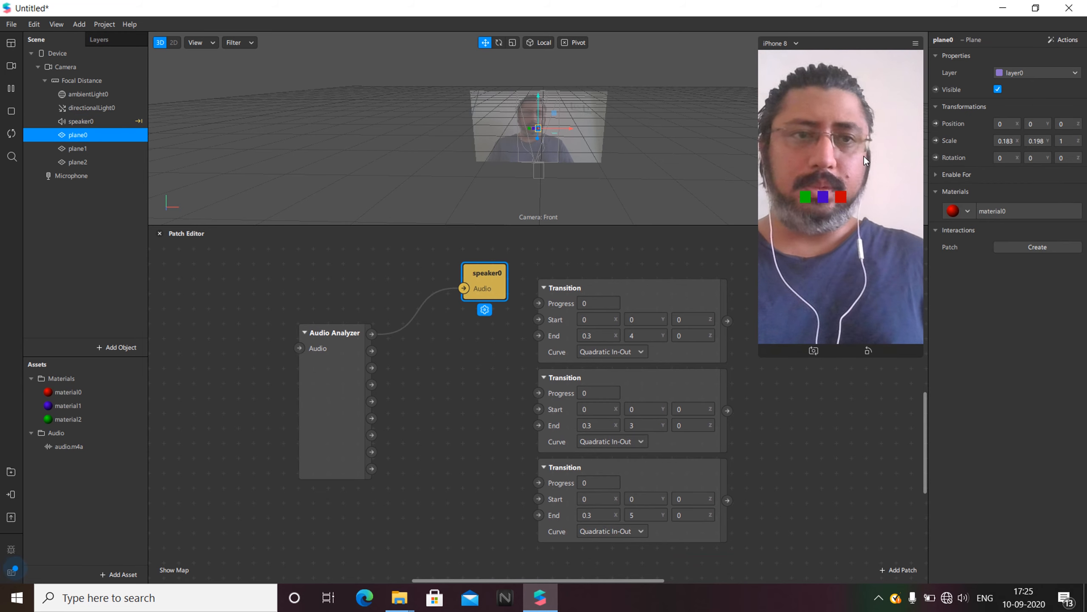
click(936, 123)
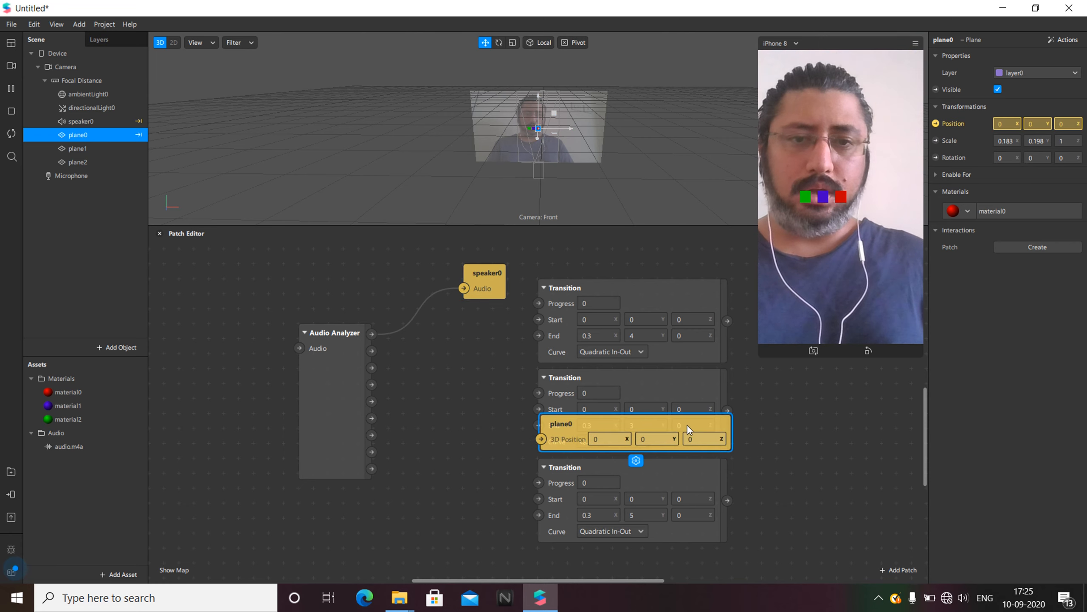
drag(683, 421, 895, 385)
drag(795, 394, 833, 390)
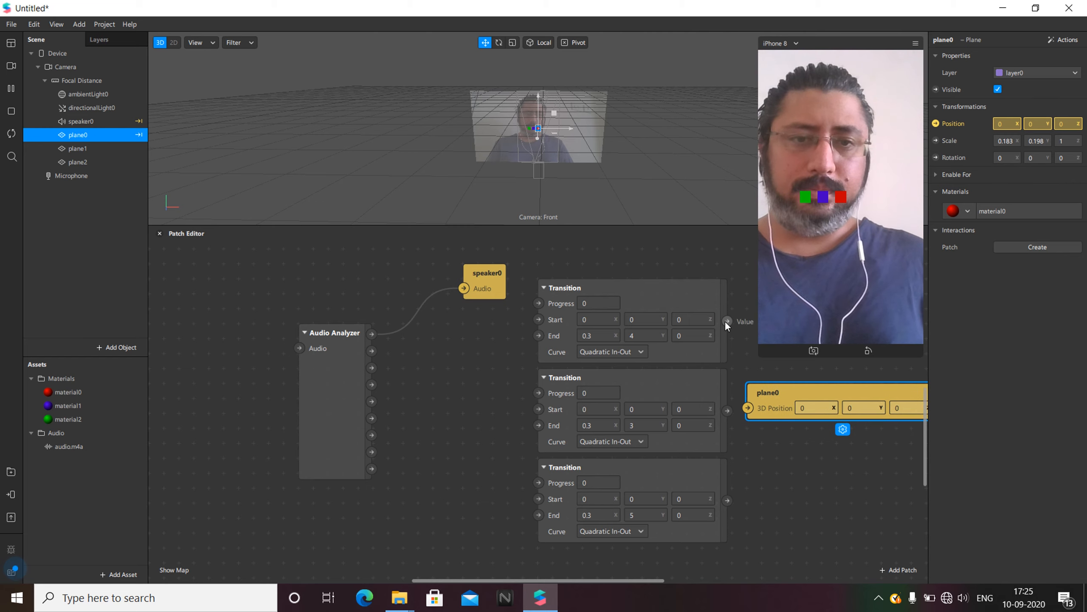
drag(726, 321, 747, 410)
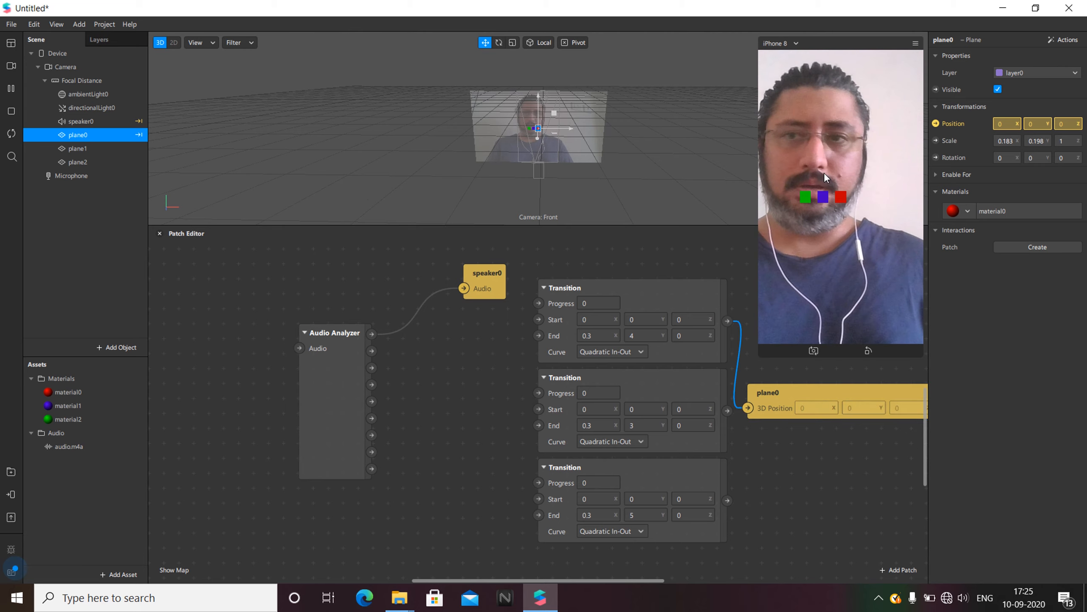
- Create a patch for plane1's Scale property and place it beside the Transition patches, below the plane0 patch
click(92, 150)
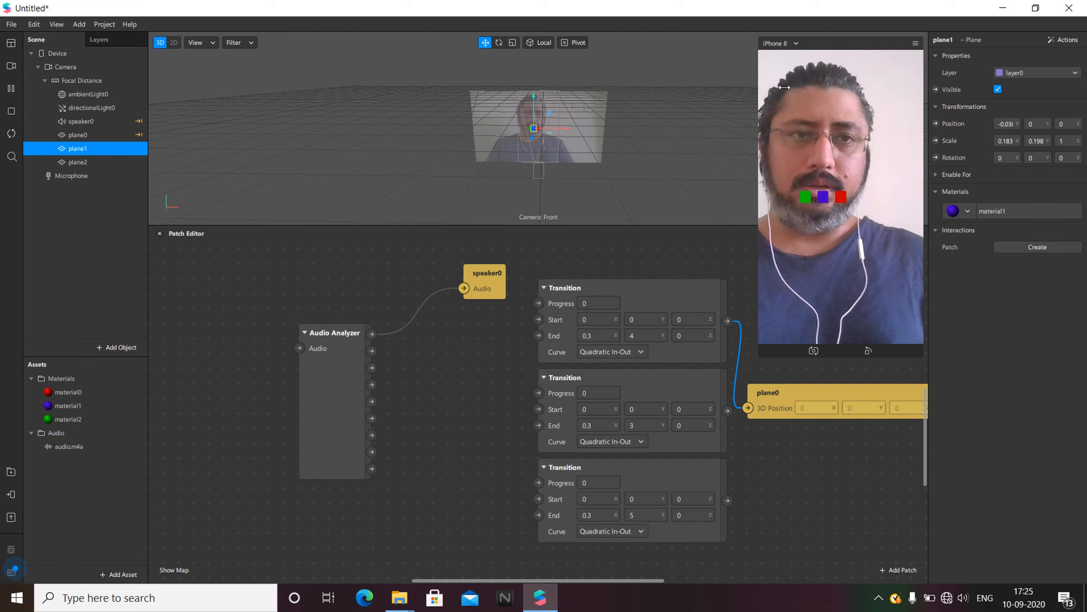
click(936, 141)
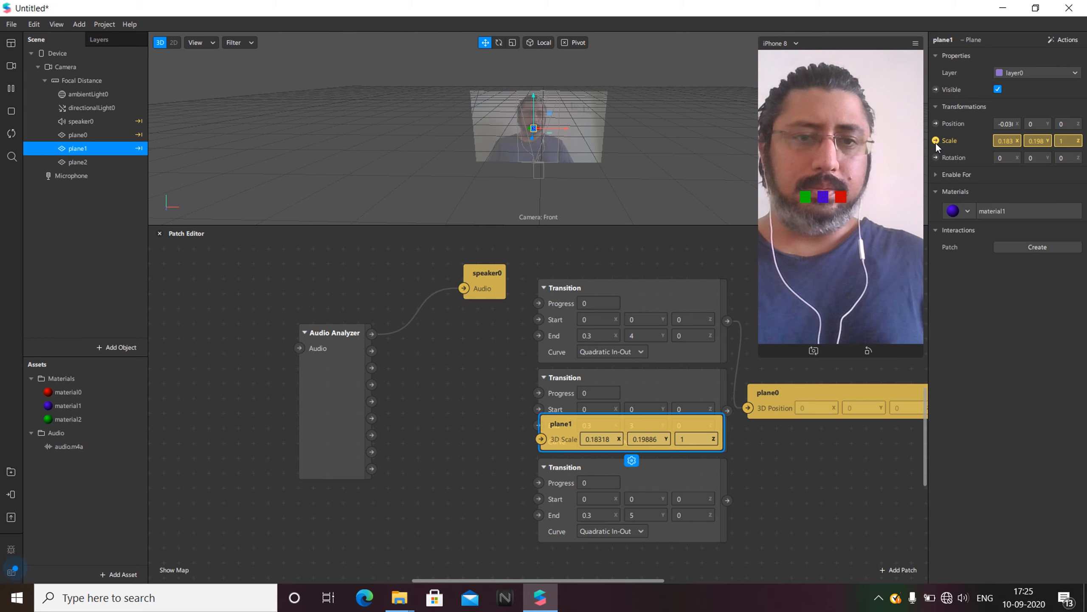
drag(620, 418, 841, 441)
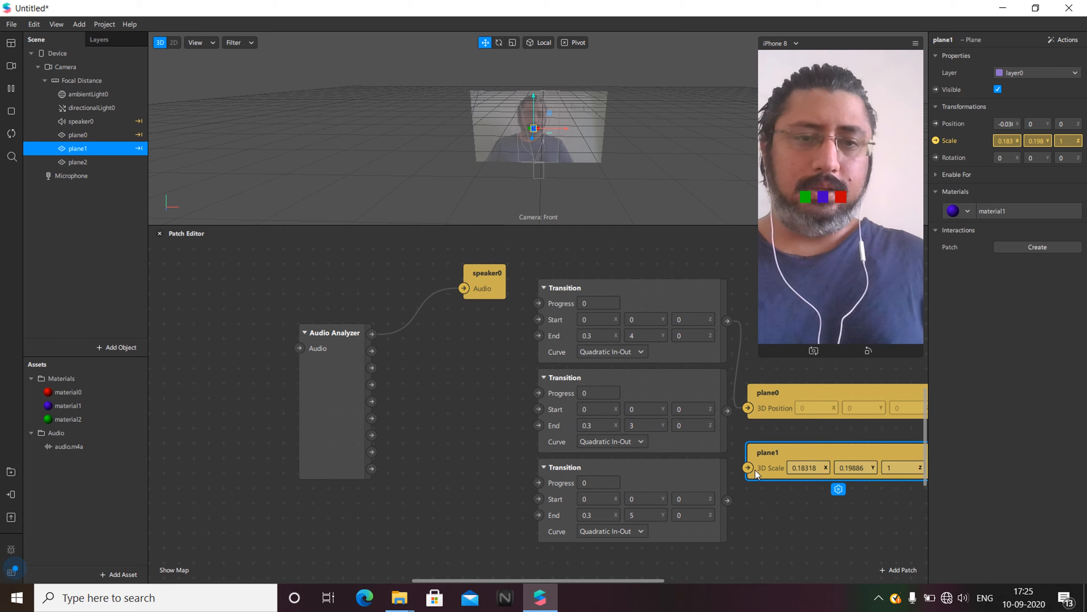
- Replace plane0's Position patch with a Scale patch, and connect the first Transition to plane0's scale and the second to plane1's
click(809, 391)
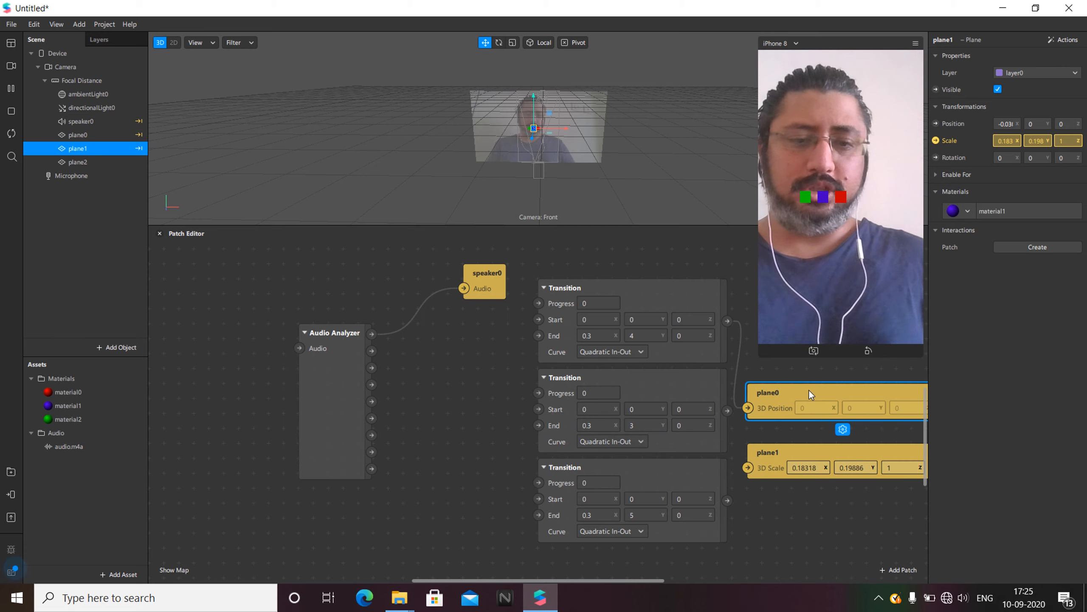
key(Delete)
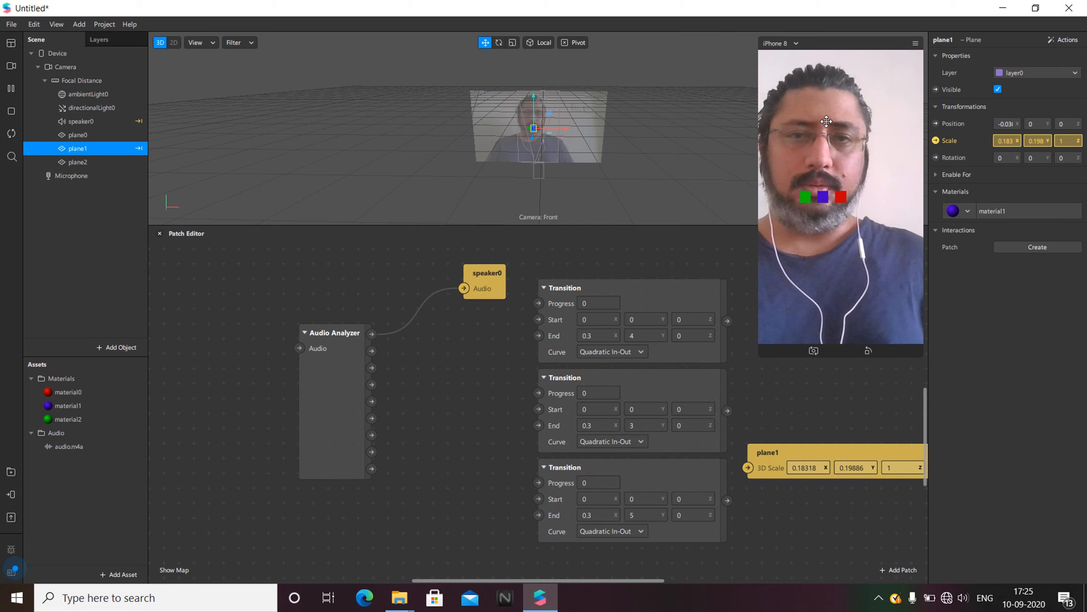
click(82, 137)
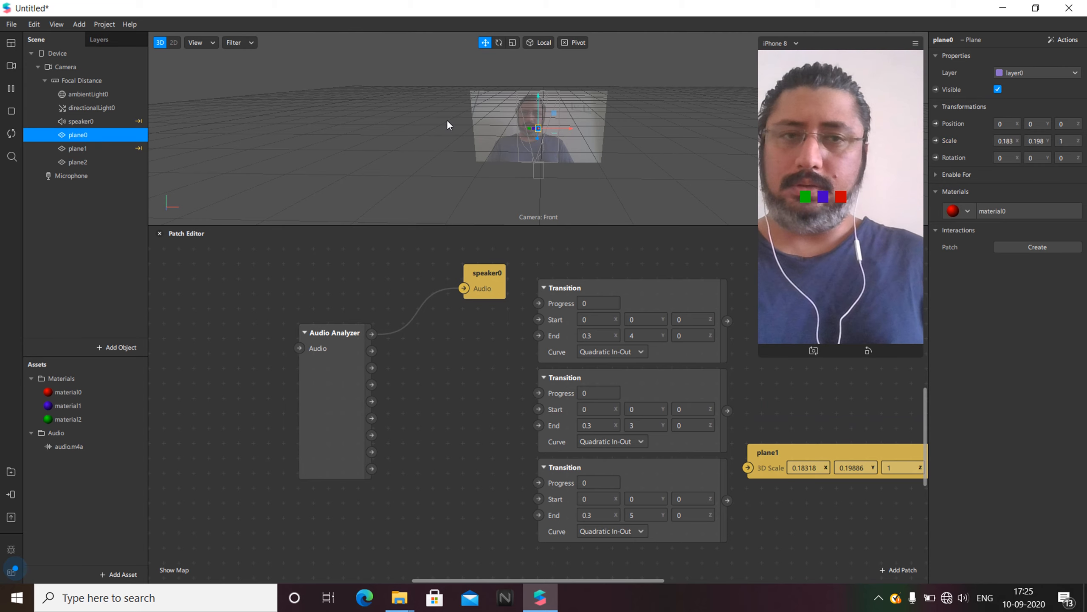
click(936, 140)
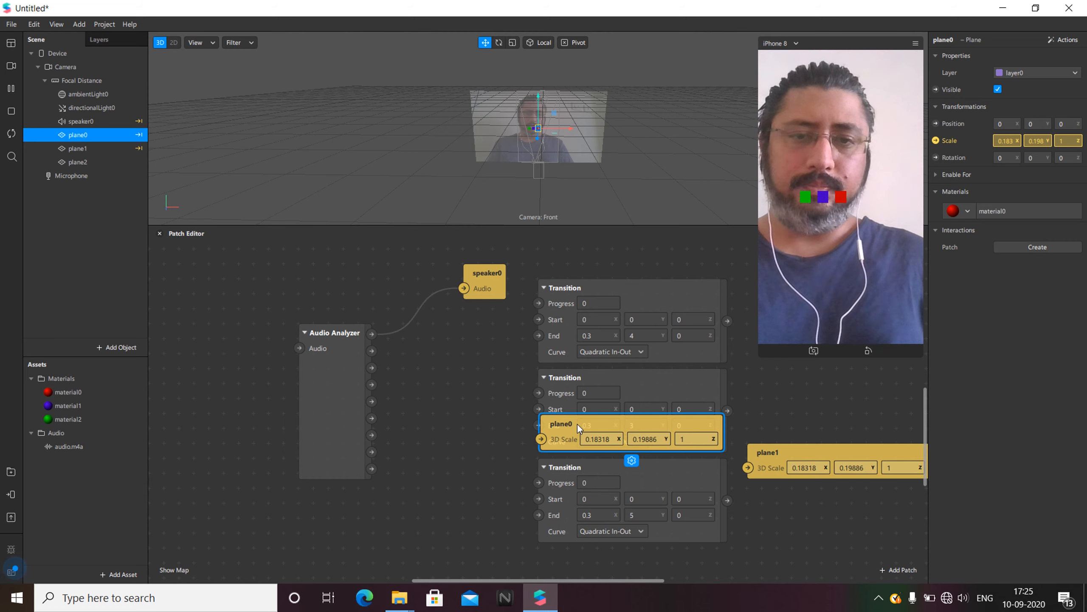
drag(577, 424, 795, 391)
drag(726, 321, 748, 467)
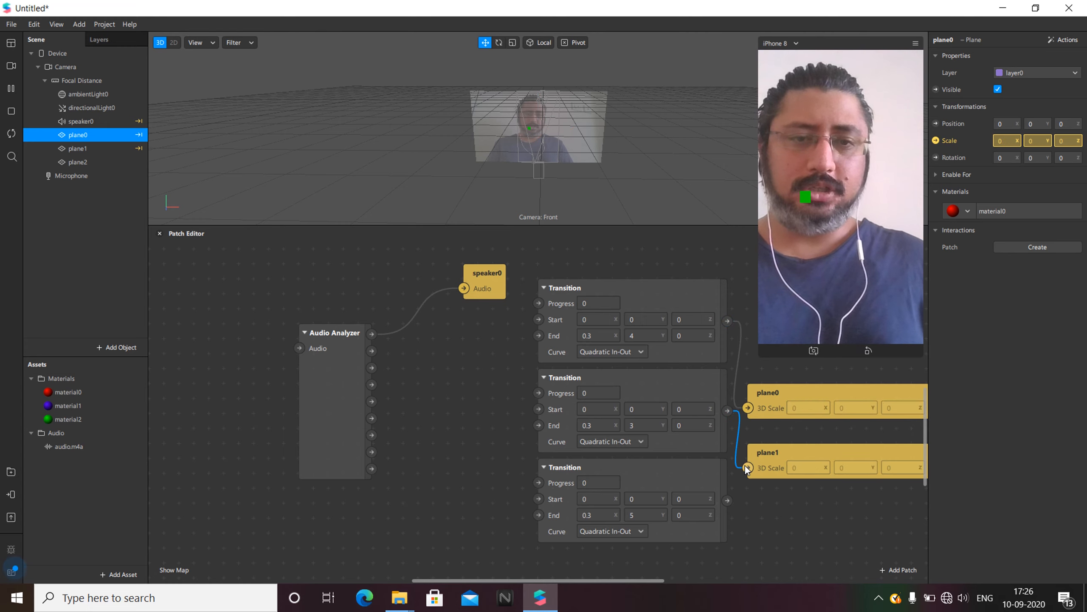
- Create a patch for plane2's Scale property, place it below the plane1 patch, and connect the third Transition's Value to it
click(80, 161)
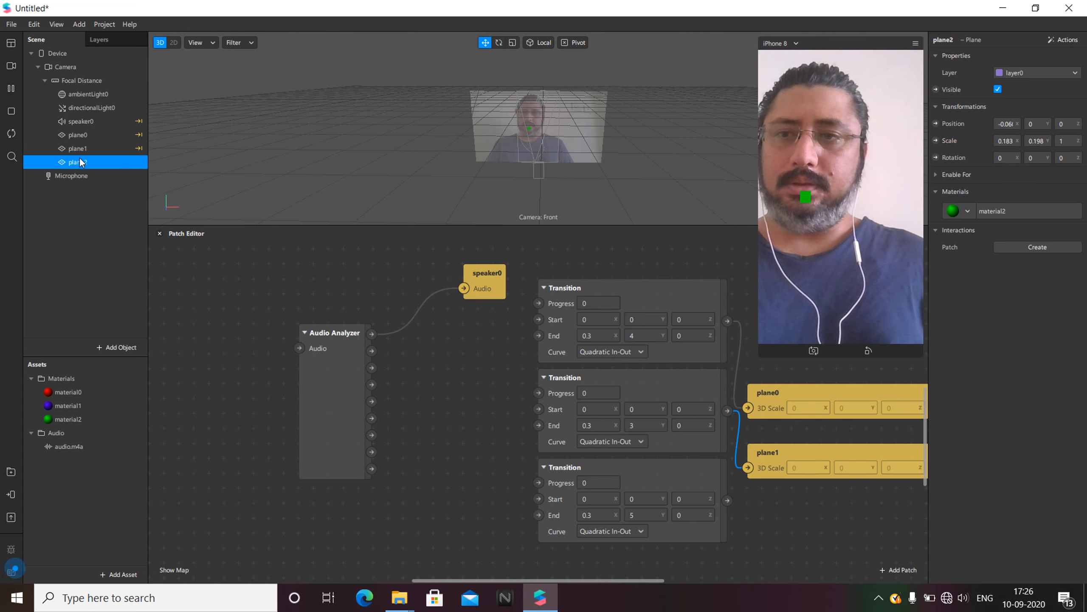
click(935, 141)
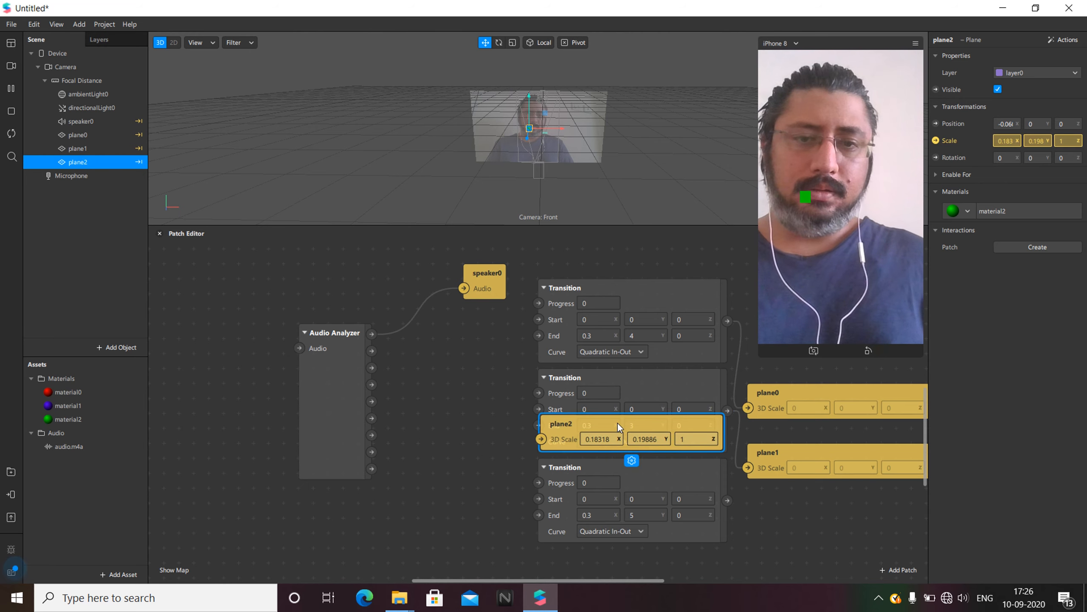
drag(649, 433, 851, 507)
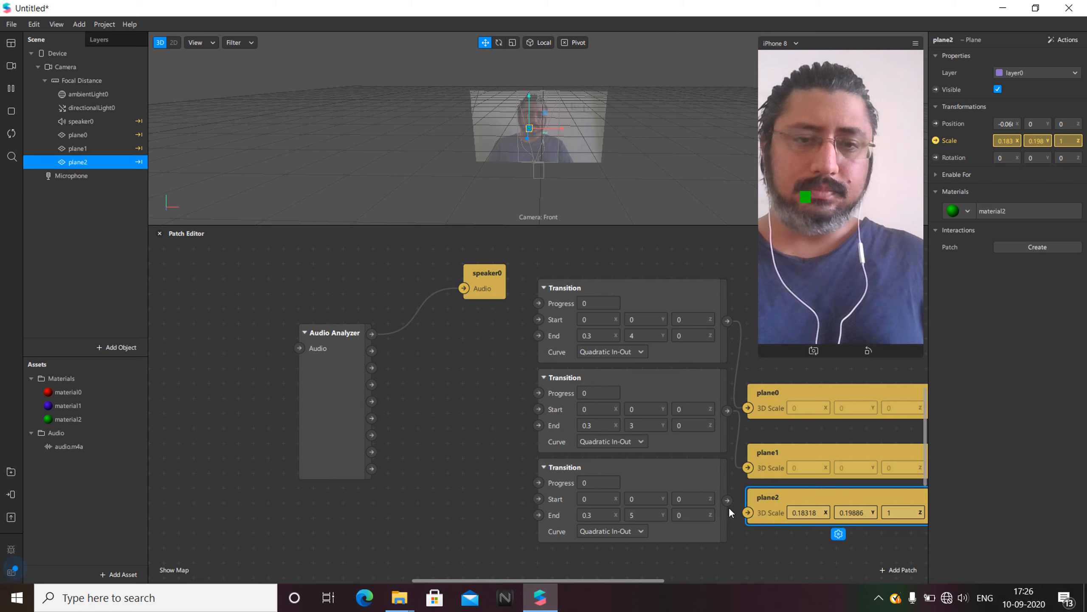
drag(728, 500, 750, 514)
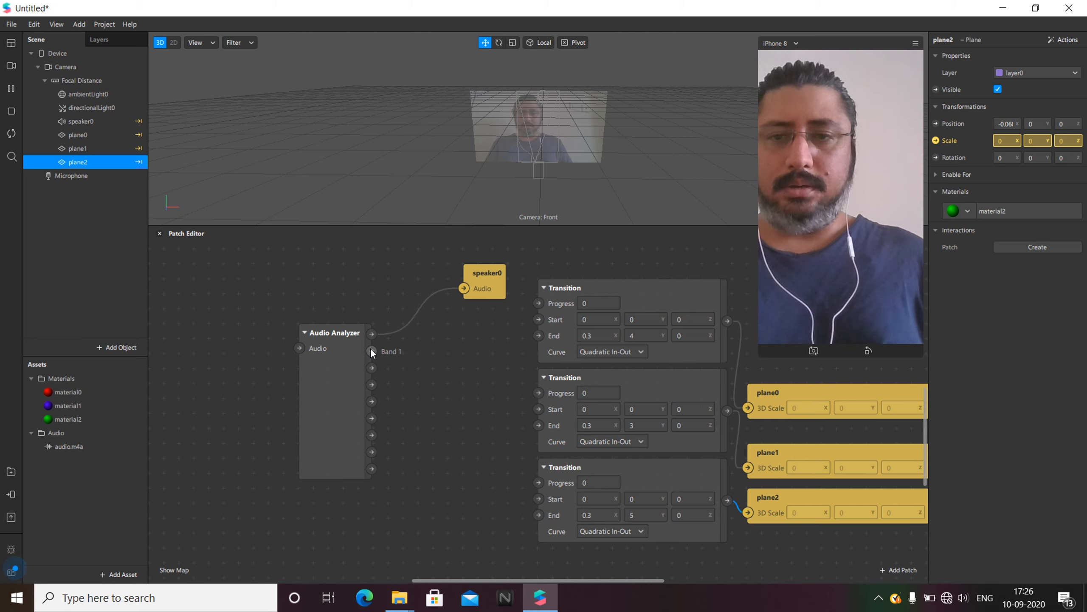
- Connect the Audio Analyzer's Band 1, Band 2 and Band 3 outputs to the Progress inputs of the first, second and third Transitions
drag(370, 351, 538, 303)
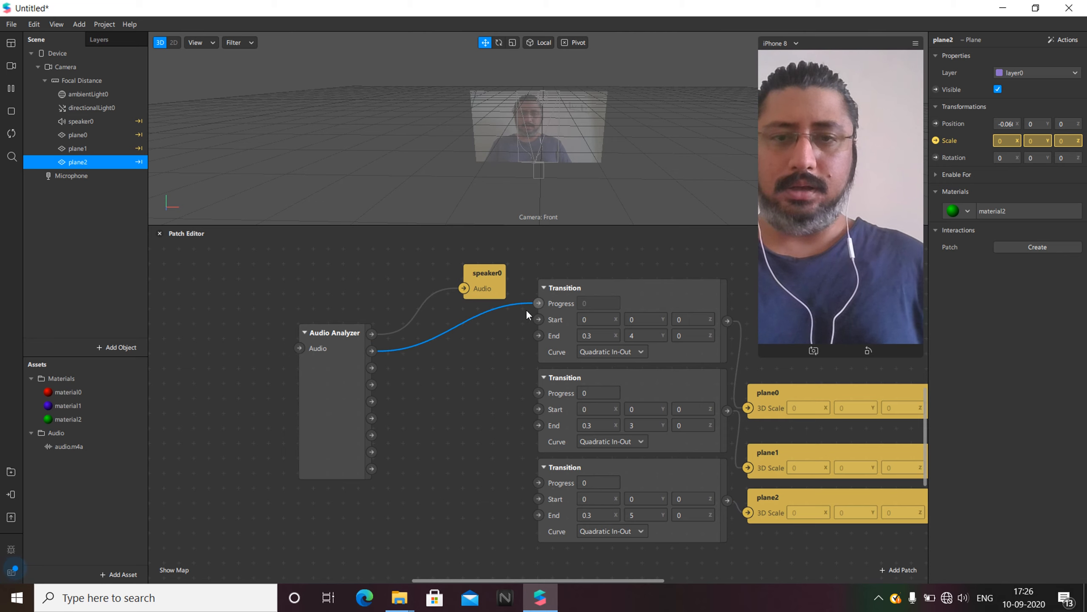
drag(372, 367, 538, 393)
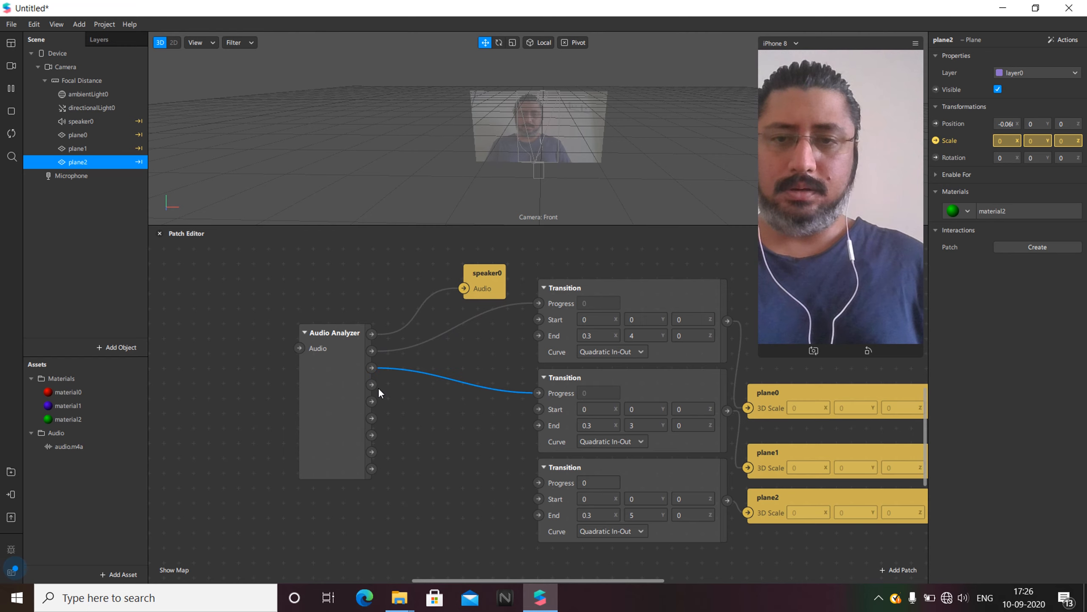
drag(372, 384, 539, 483)
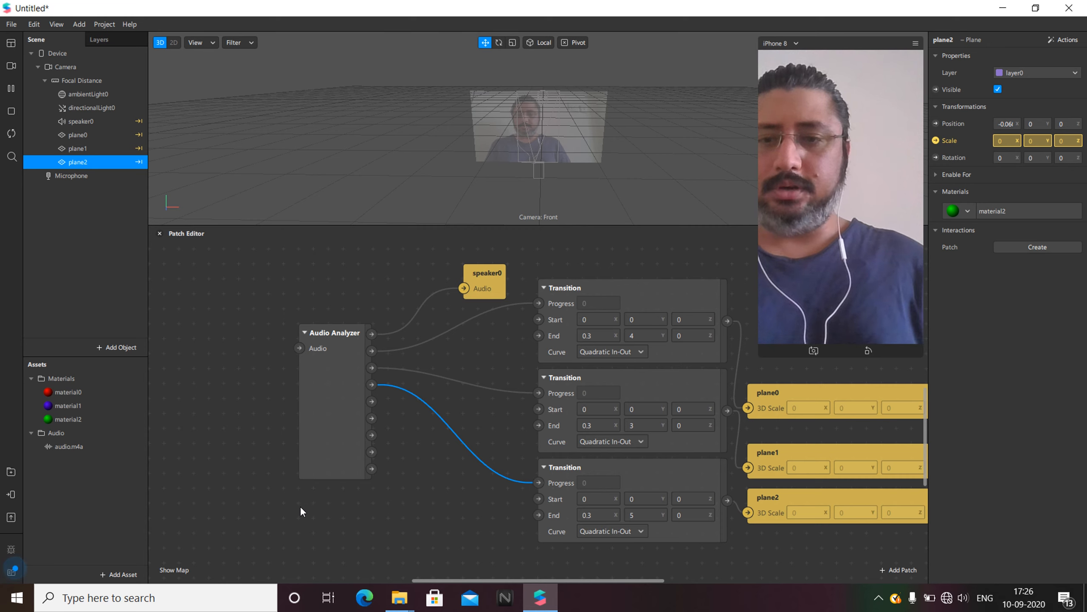
- Add a Single-Clip Controller patch and place it below and to the left of the Audio Analyzer patch
double_click(256, 523)
text(spl)
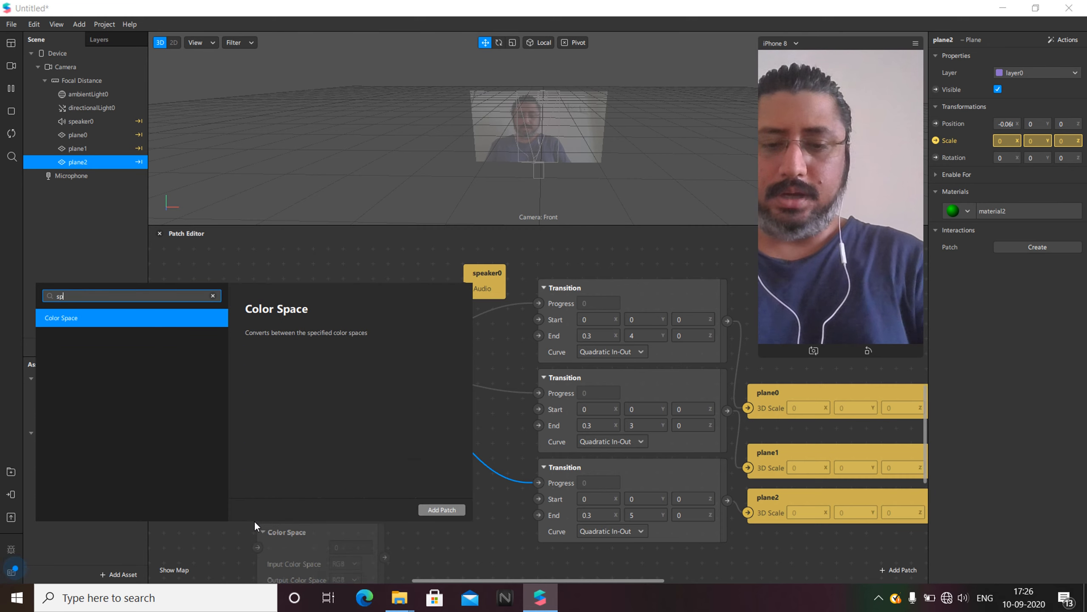
key(BackSpace)
key(BackSpace)
key(BackSpace)
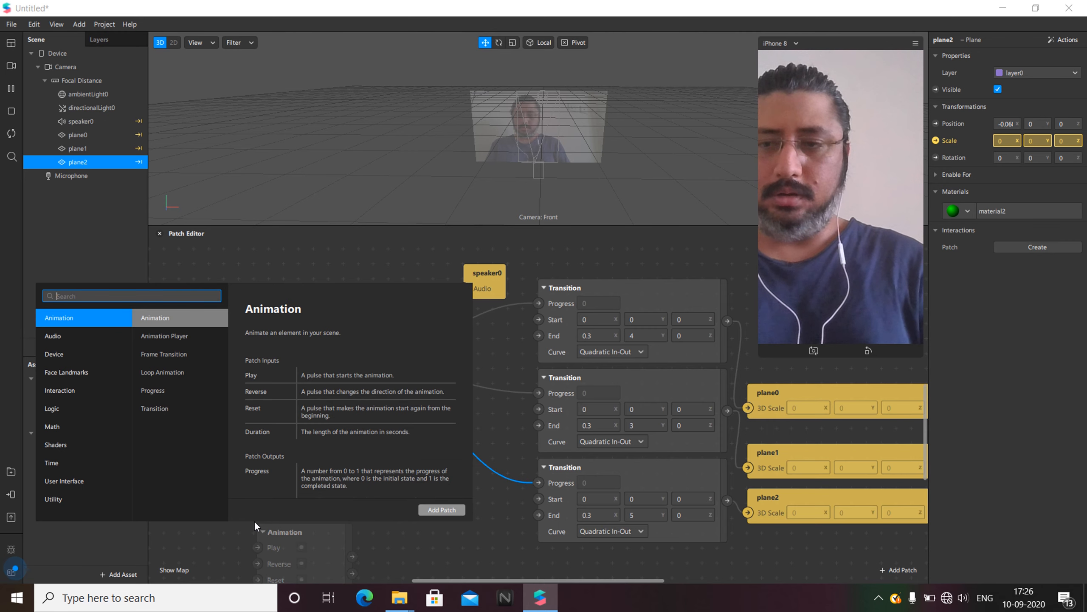
text(con)
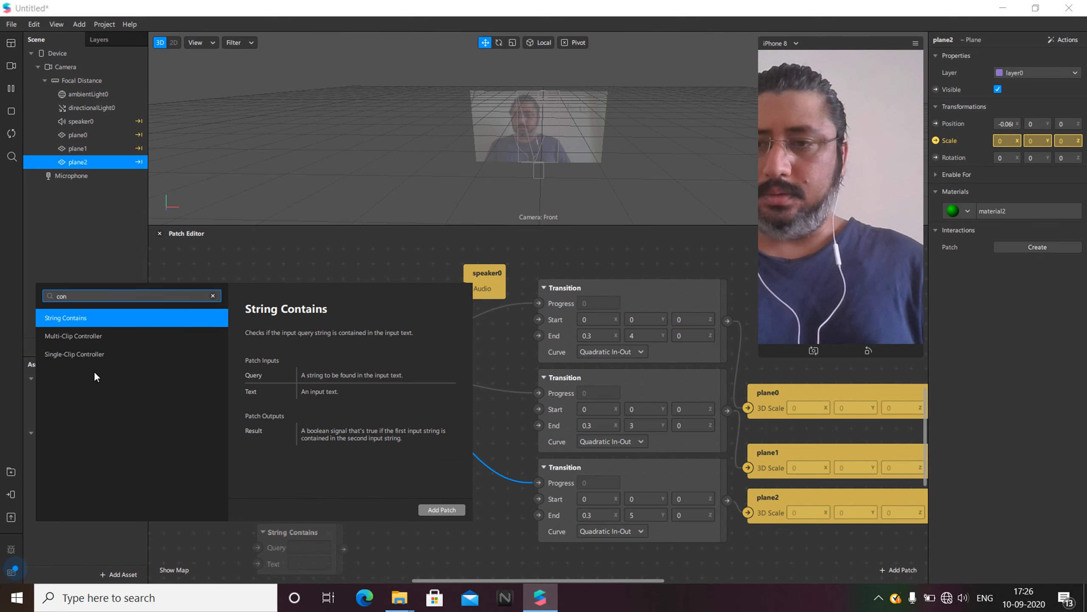
click(74, 351)
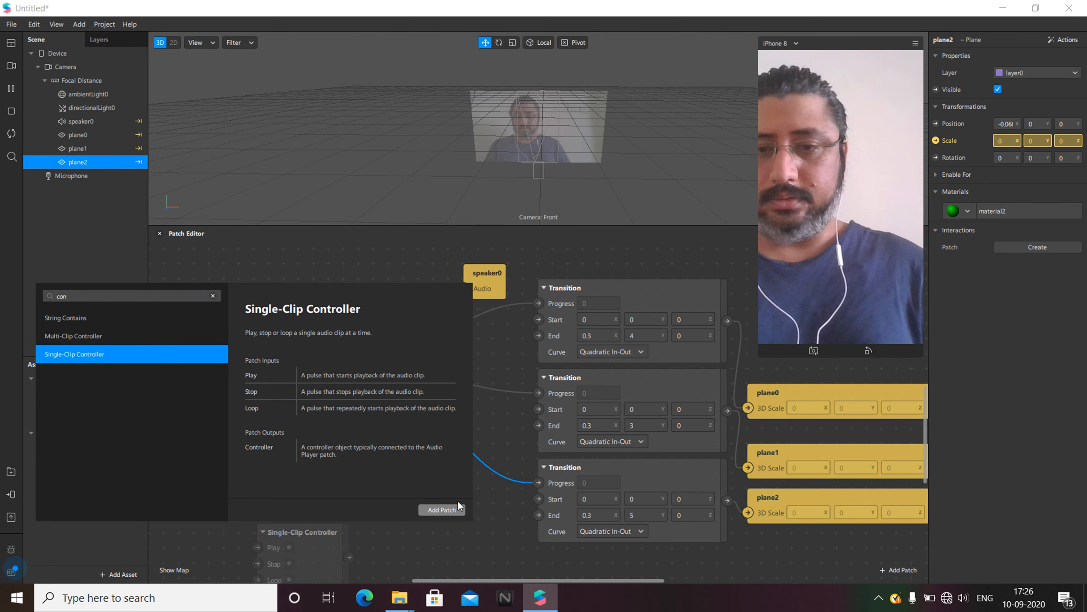
click(449, 510)
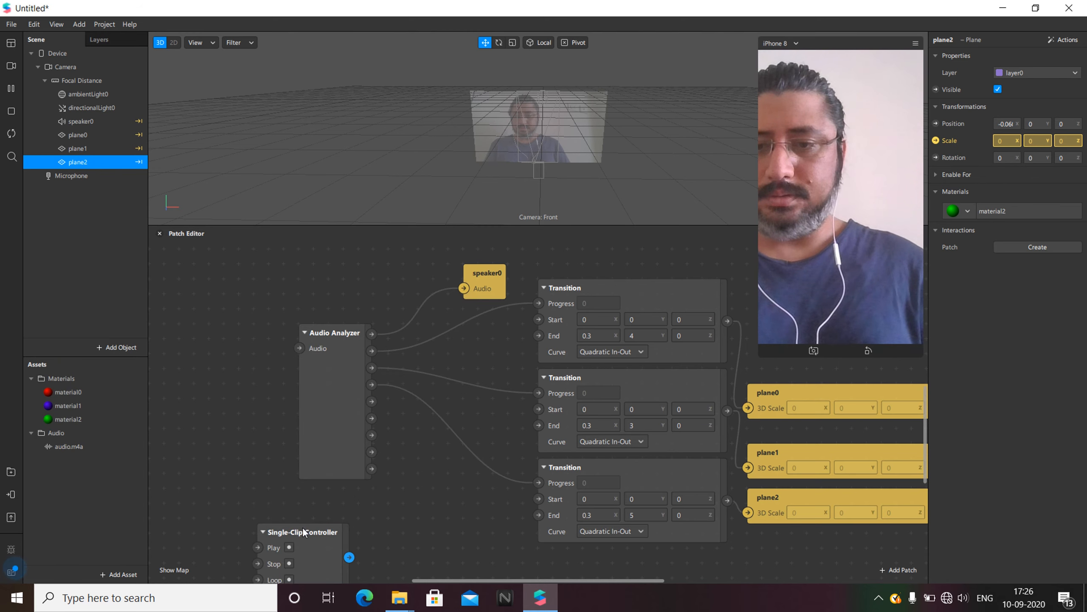
drag(308, 532, 258, 482)
- Add a Screen Tap patch above the Single-Clip Controller and connect its tap output to the controller's Play input
right_click(207, 403)
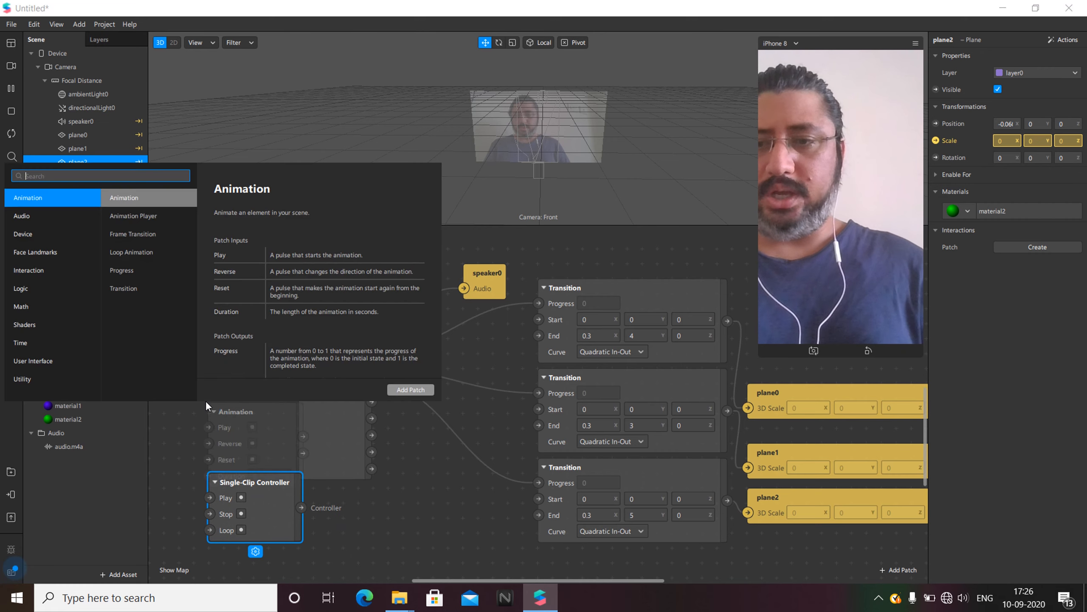
text(tap)
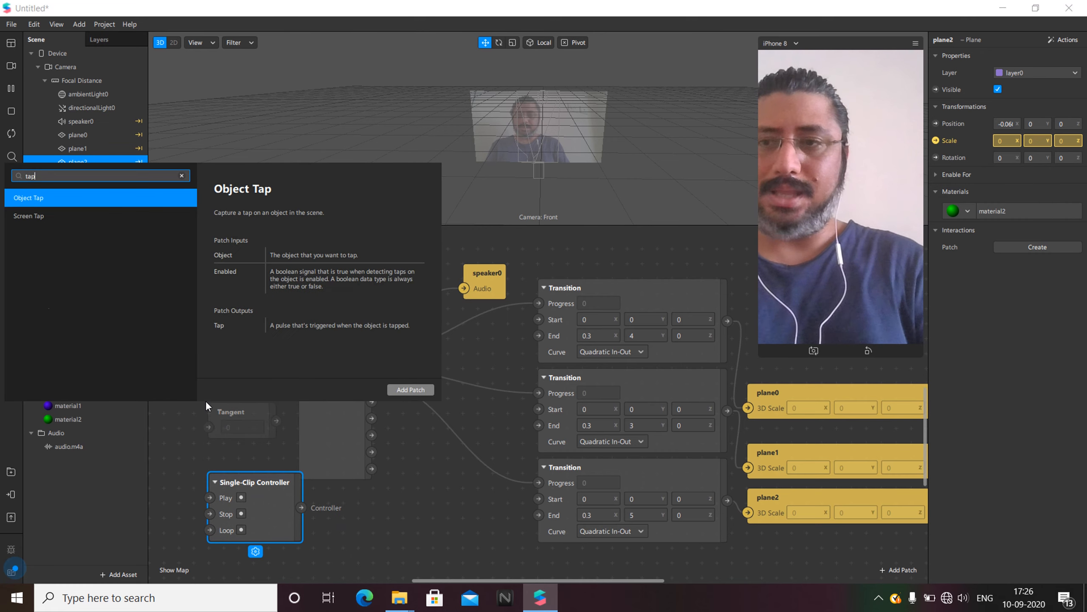
click(63, 215)
click(421, 389)
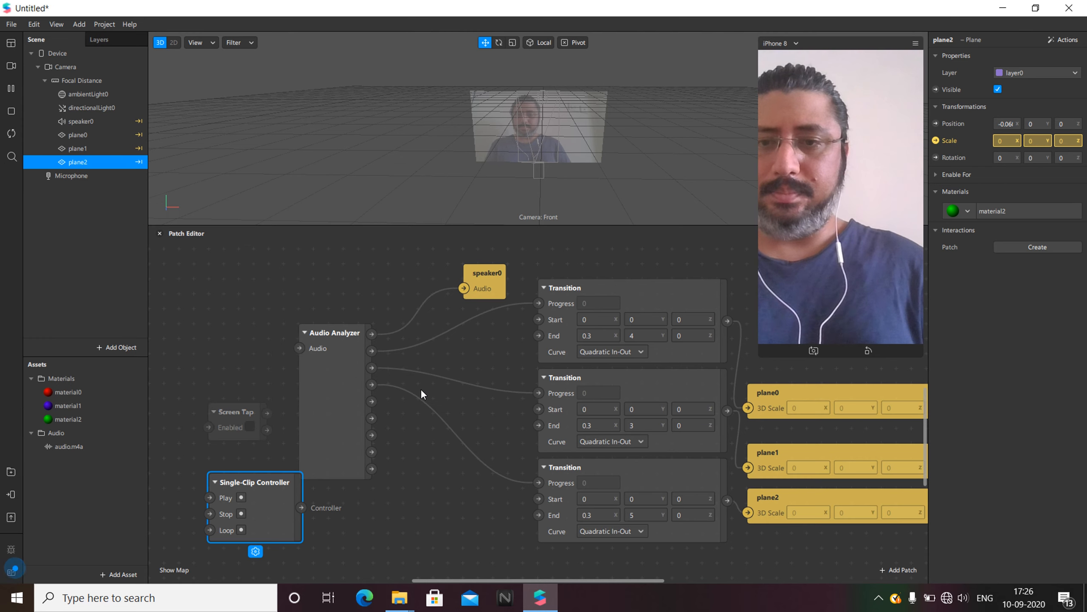
drag(234, 412, 210, 497)
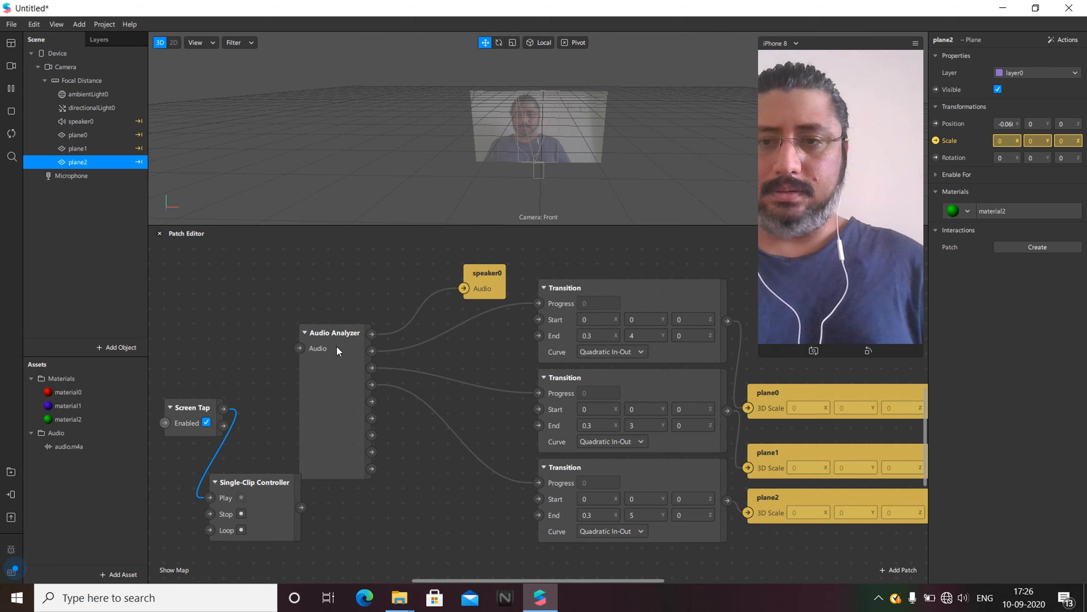
- Shift the Audio Analyzer patch toward the Transitions, and add an Audio Player patch just before it
drag(333, 336, 378, 320)
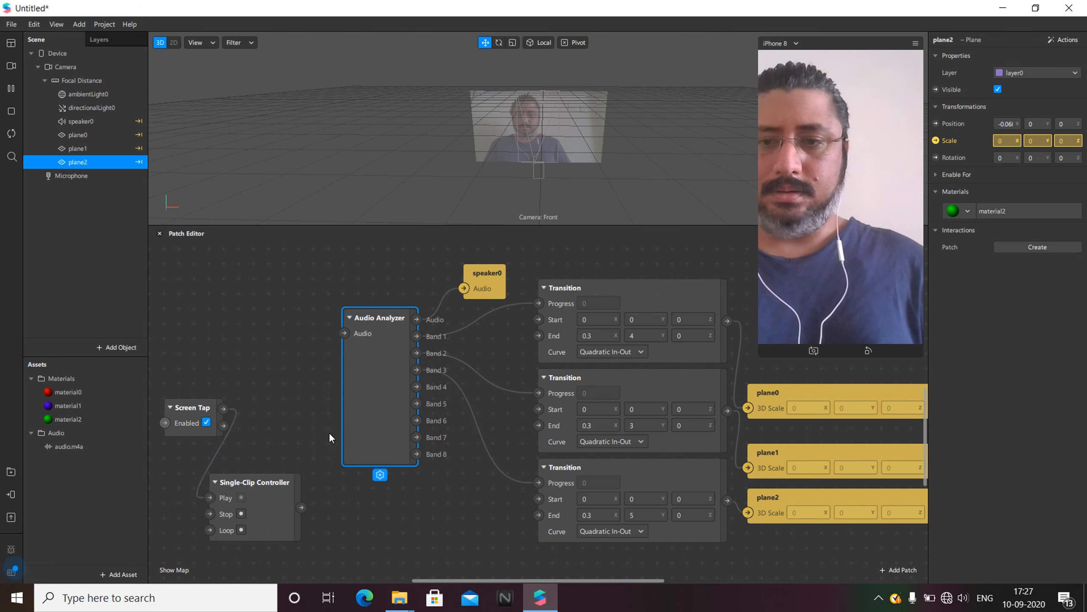
click(282, 371)
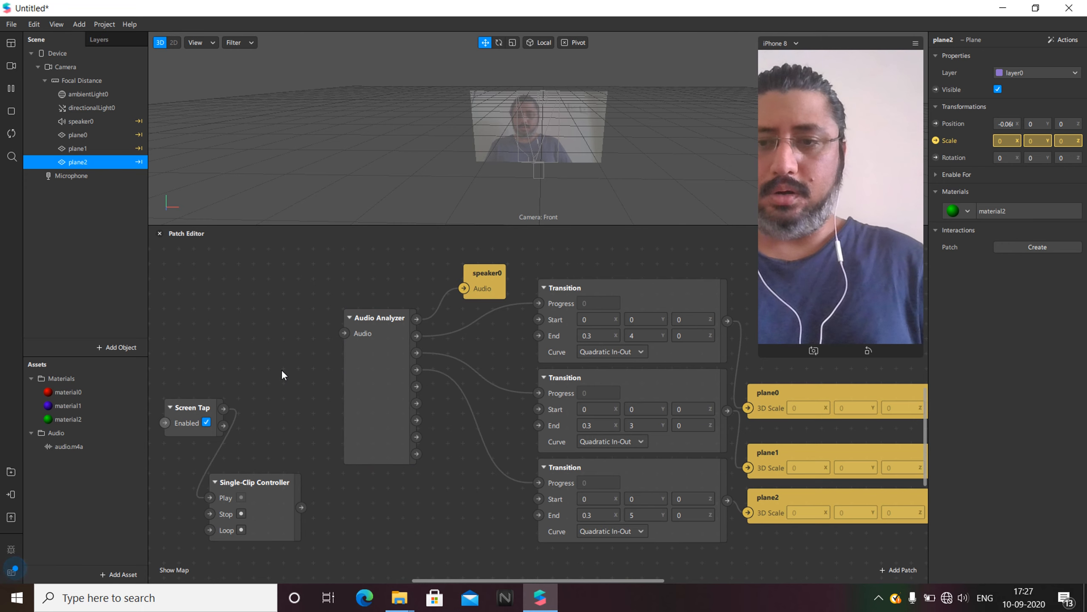
double_click(281, 374)
text(aud)
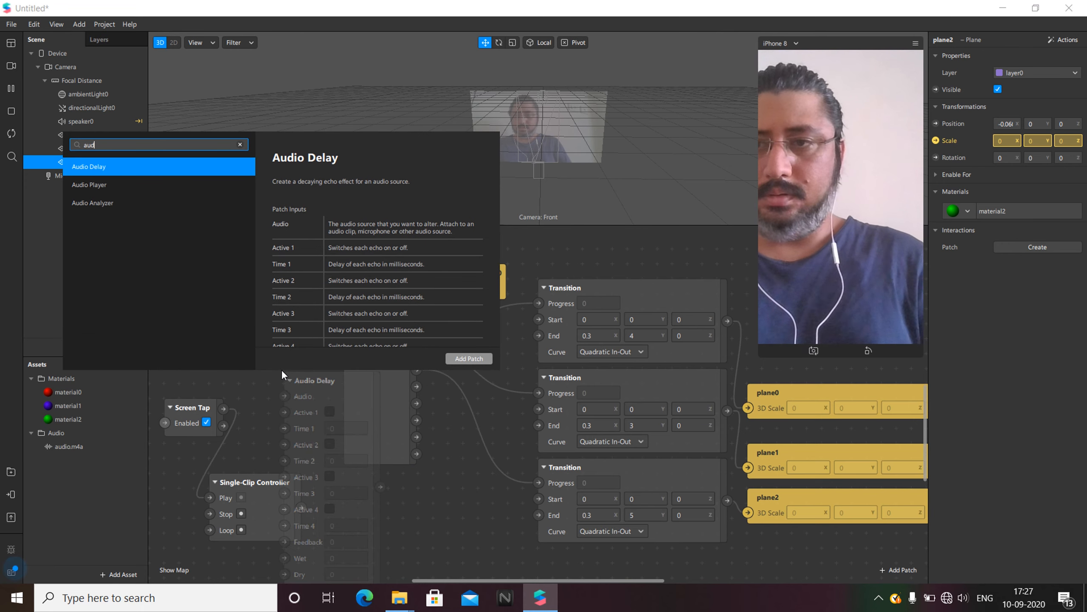
click(95, 188)
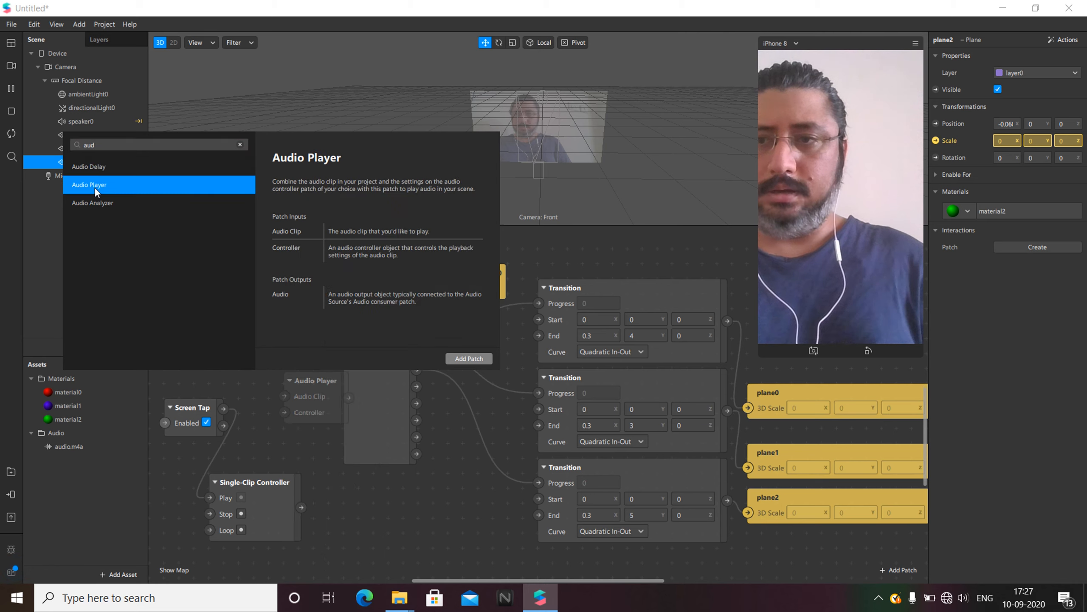
click(461, 359)
drag(321, 379, 283, 325)
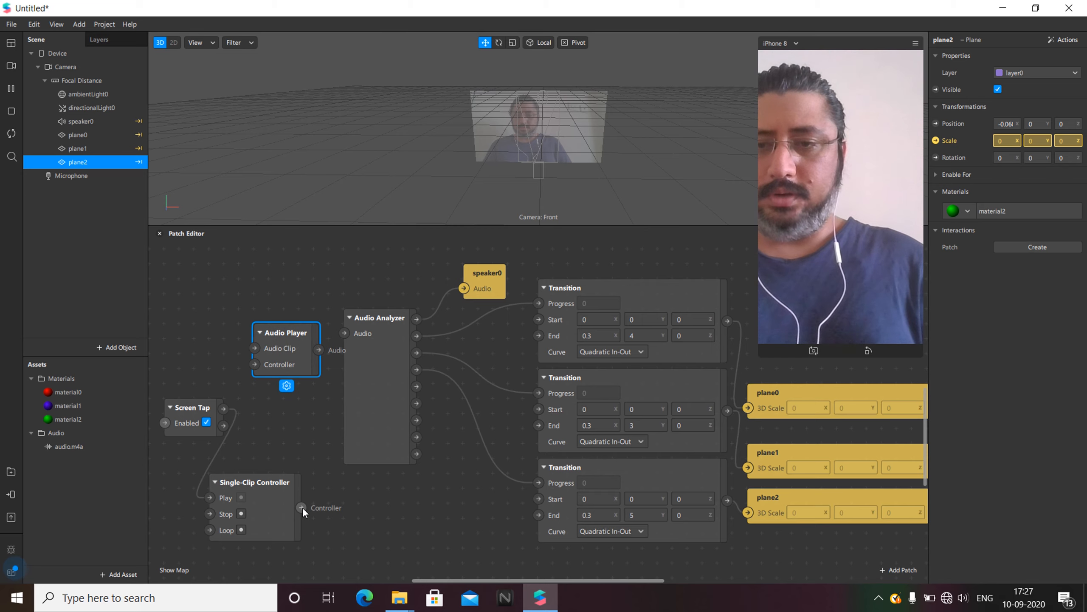
- Connect the Single-Clip Controller and the audio.m4a clip to the Audio Player's inputs, and its Audio output to the Audio Analyzer
drag(302, 507, 255, 364)
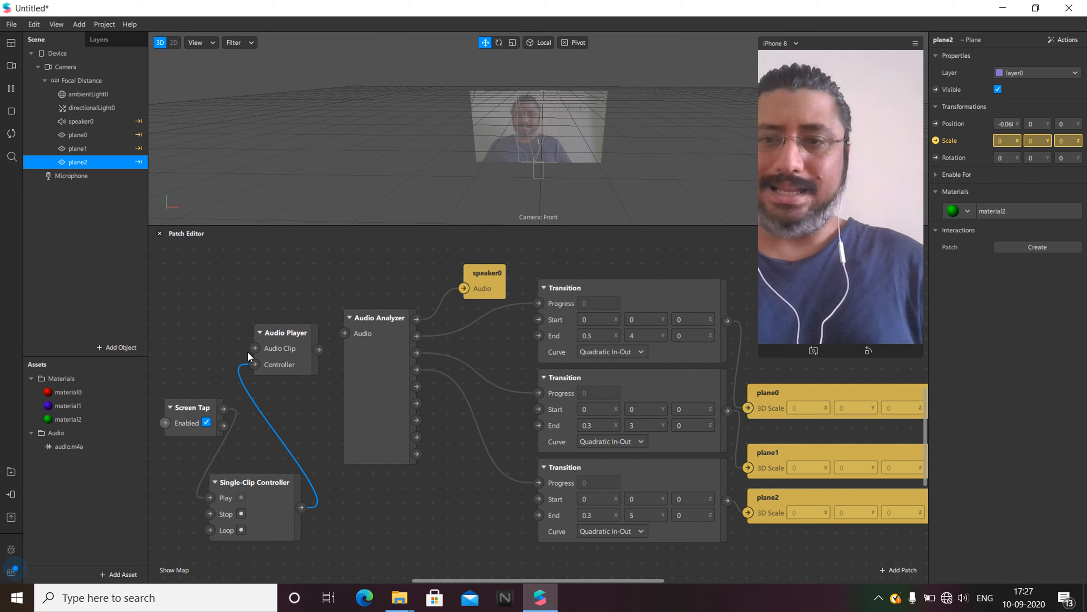
click(59, 448)
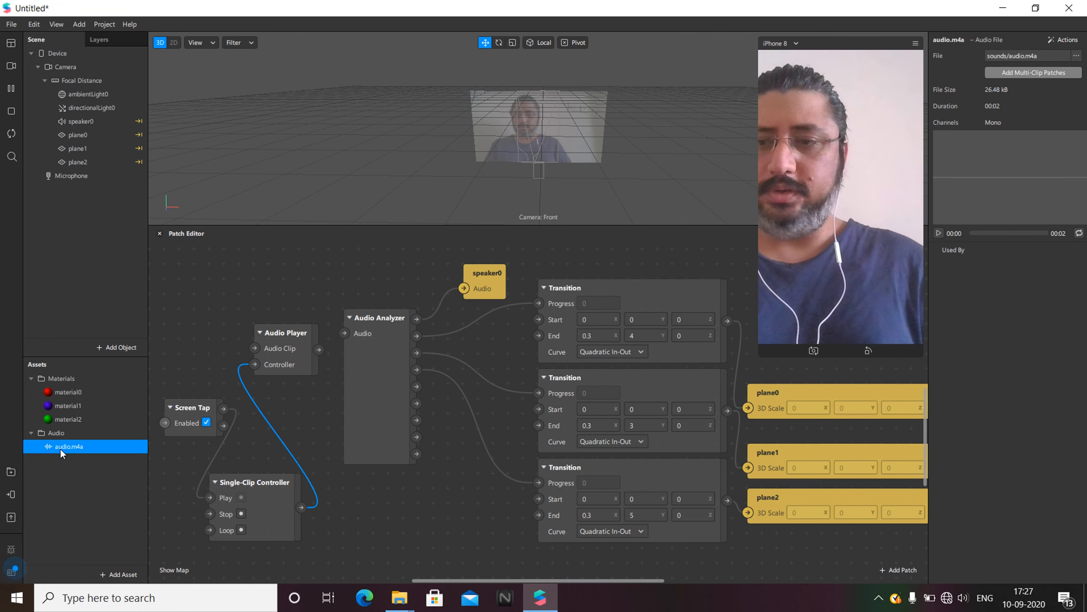
drag(60, 448, 253, 349)
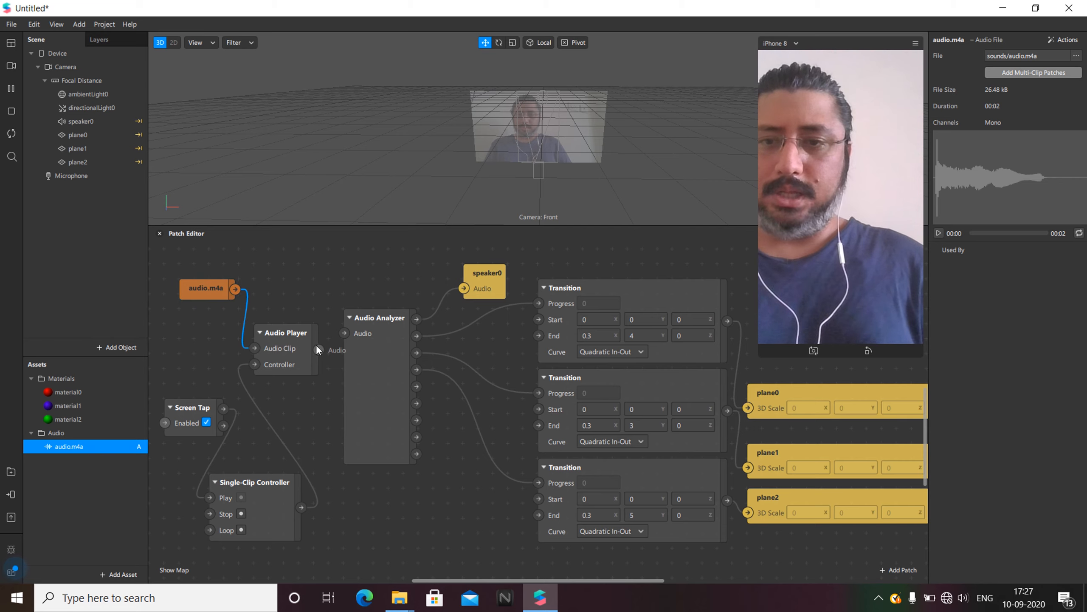
drag(319, 349, 342, 334)
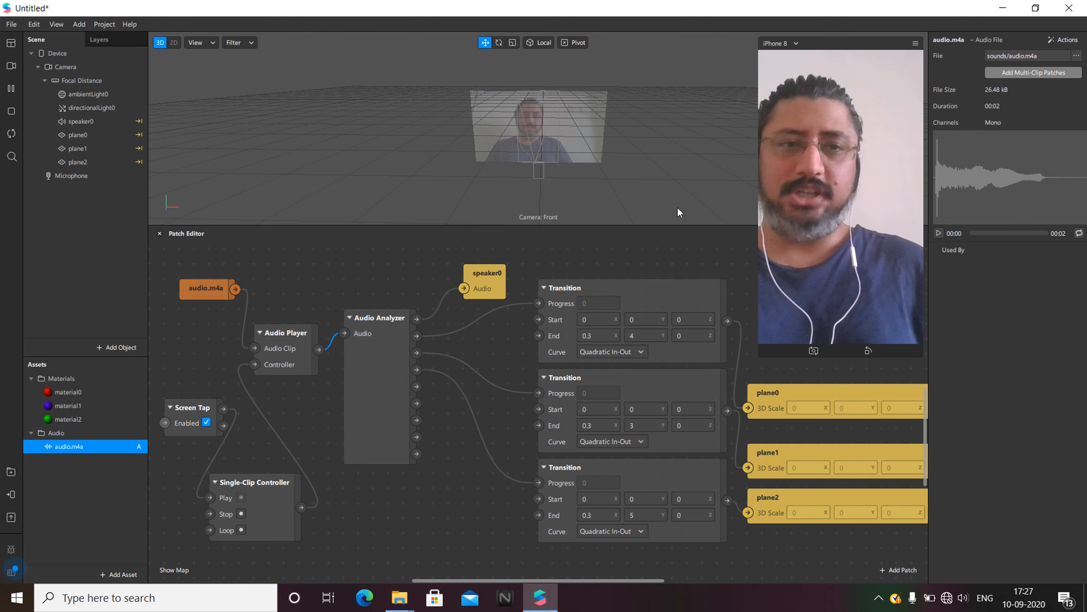
- Turn on touch simulation in the device preview and tap the preview repeatedly to test the audio-driven bars
click(917, 44)
click(945, 64)
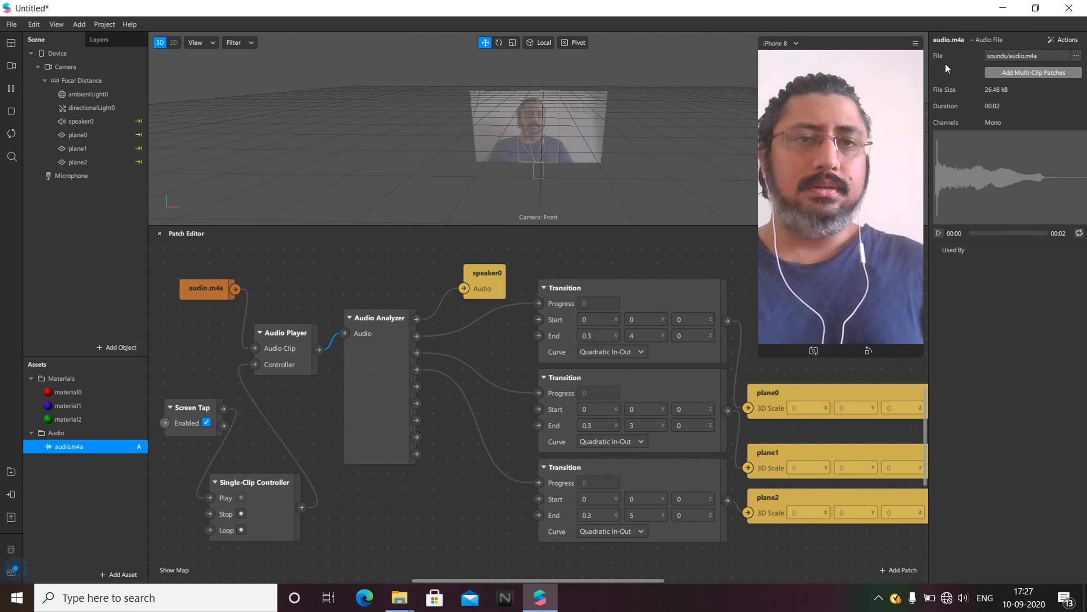
click(848, 229)
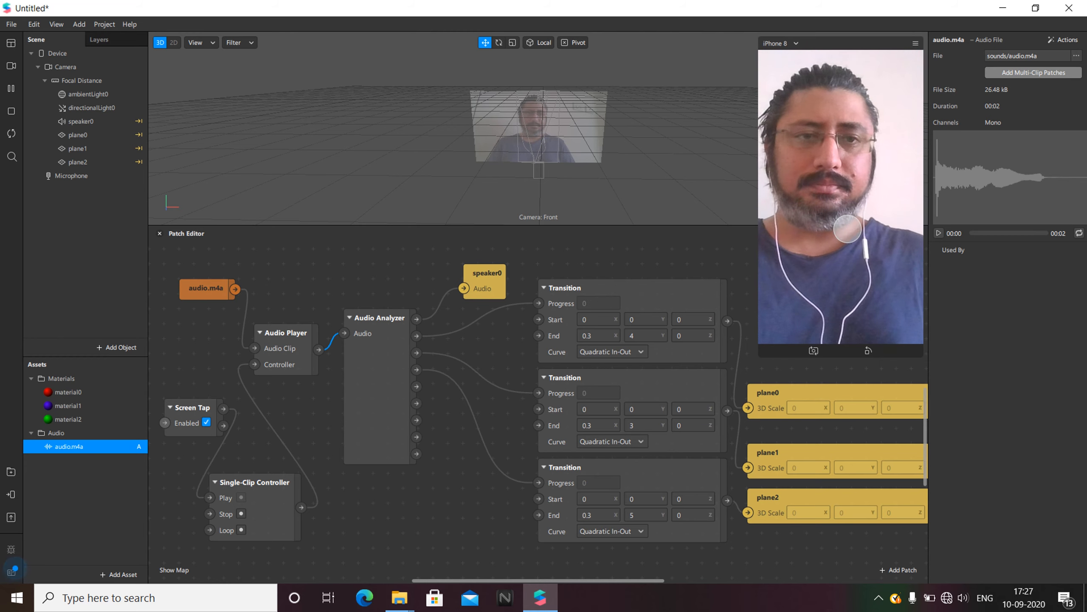
click(848, 228)
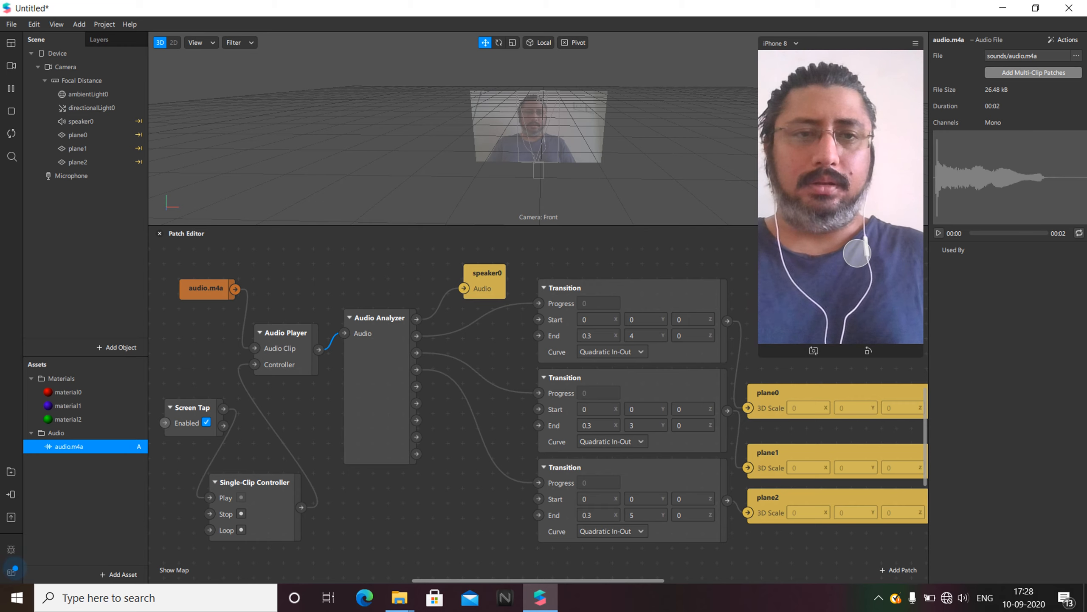
click(858, 253)
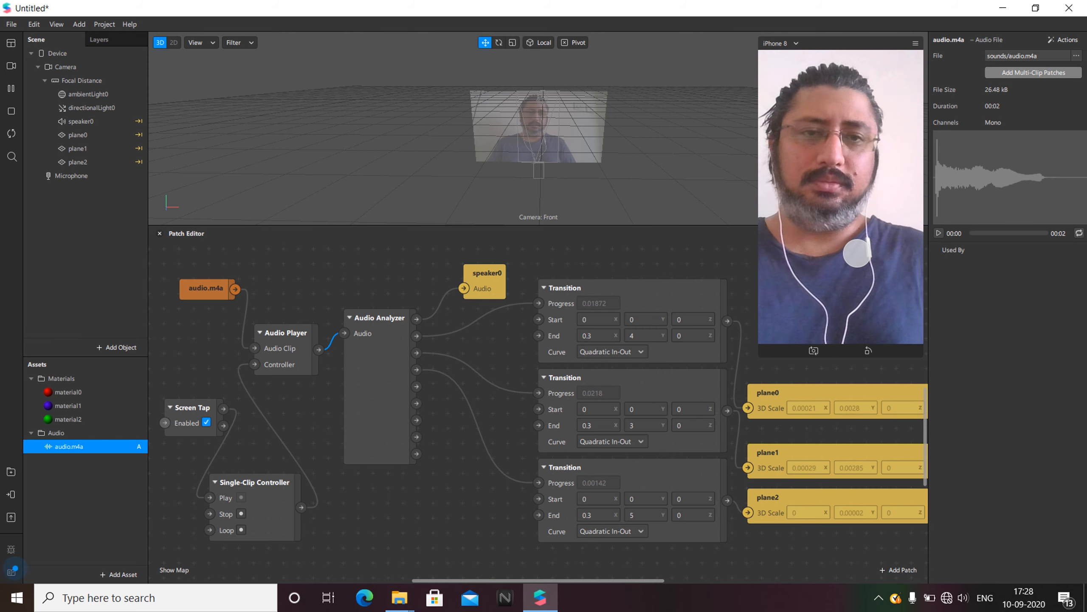
click(860, 281)
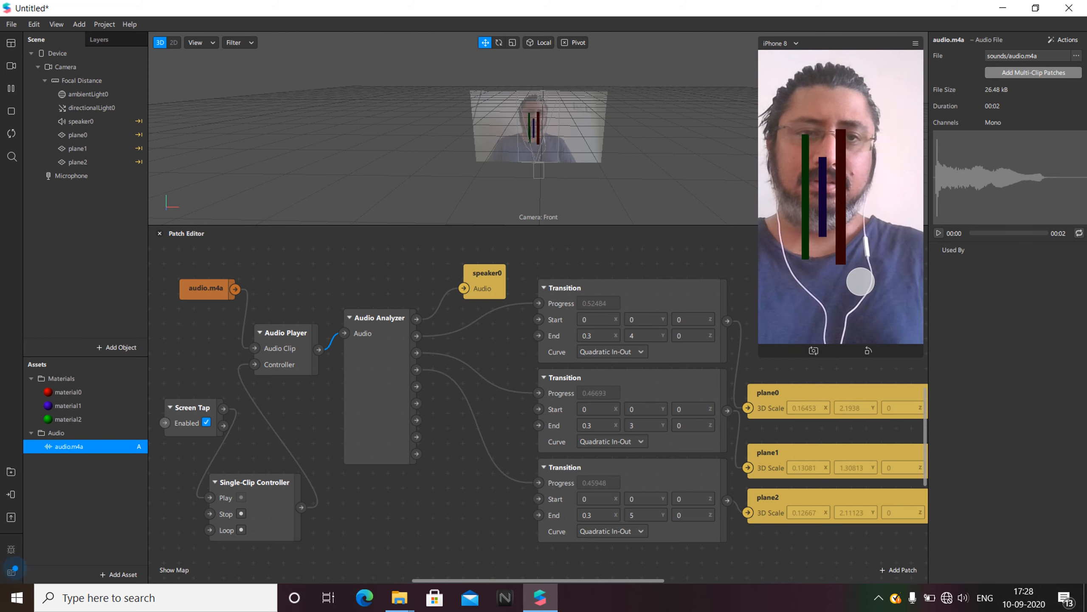
click(860, 282)
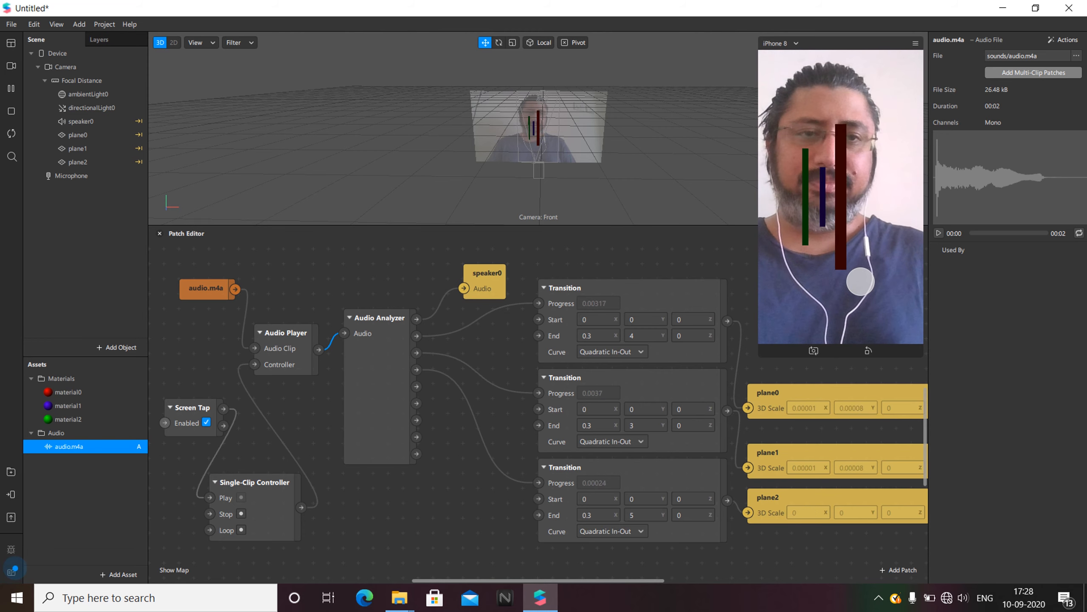
click(860, 281)
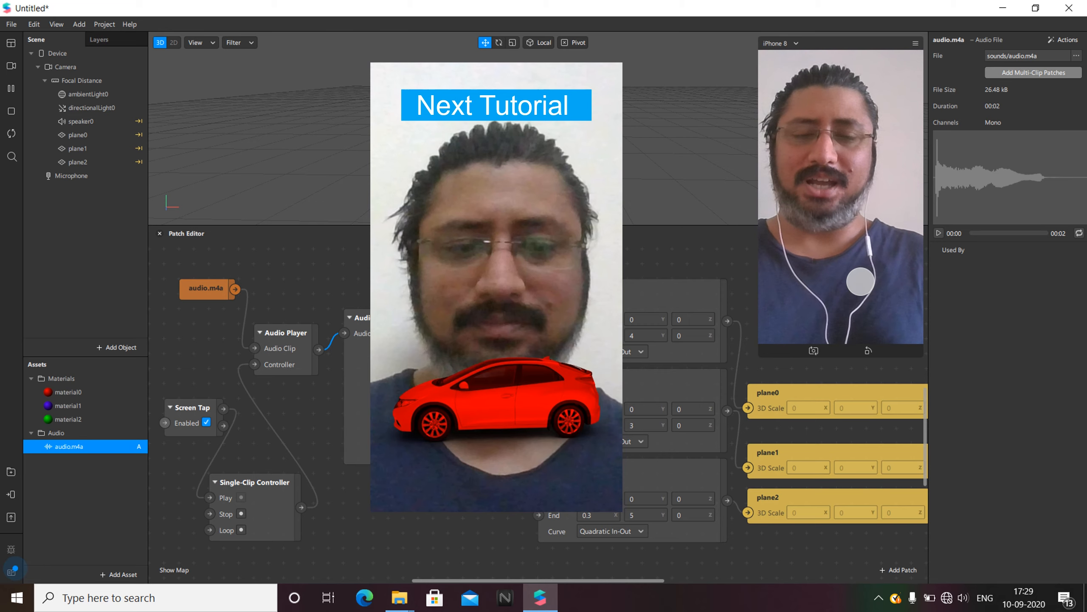
click(879, 598)
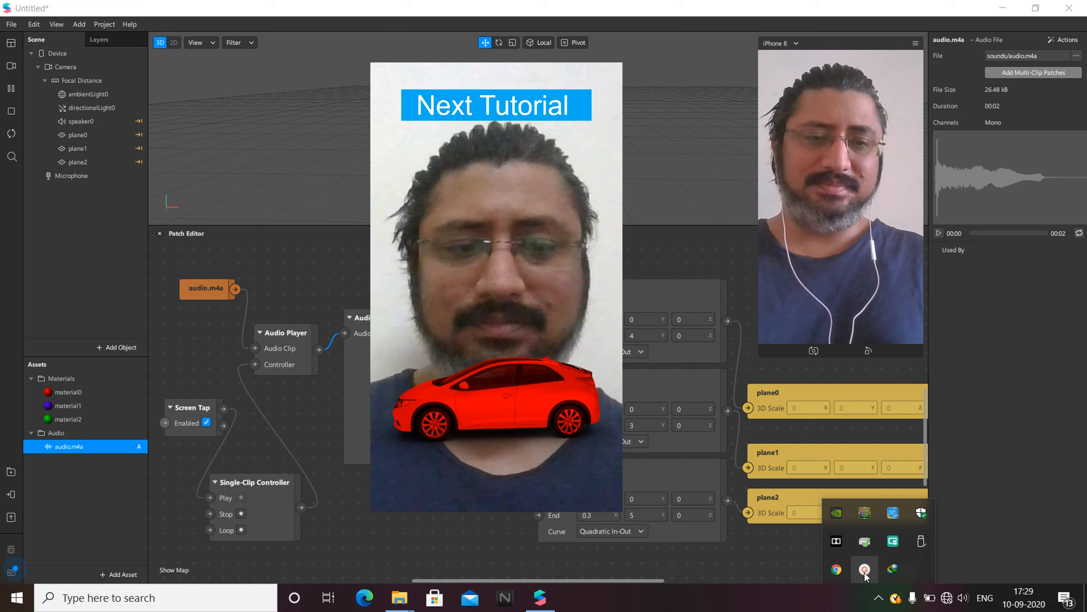